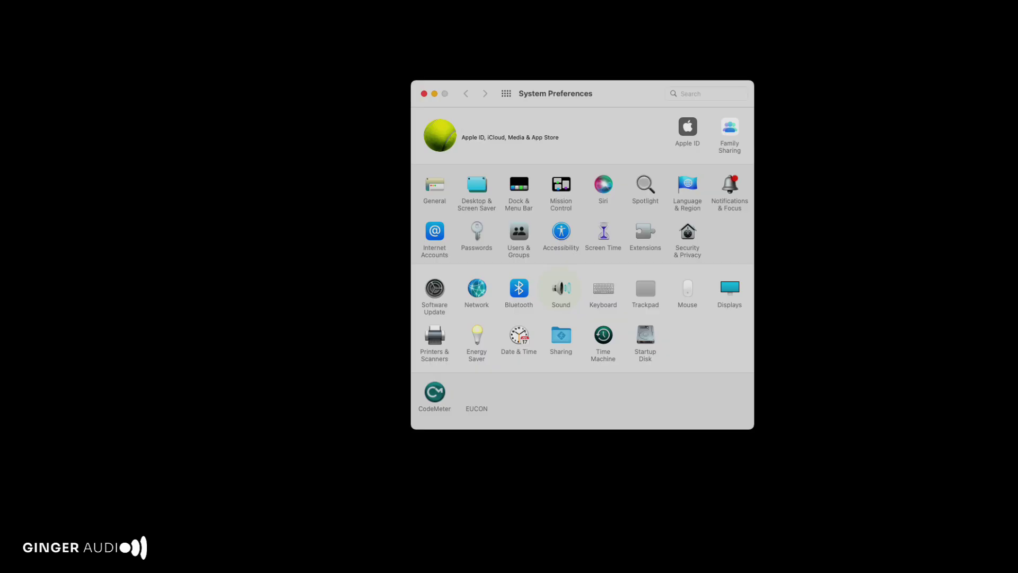
Open the system's Sound preferences and look through the list of audio devices.
{"action": "left_click", "coordinate": [555, 296]}
{"action": "left_click_drag", "start_coordinate": [792, 180], "coordinate": [790, 198]}
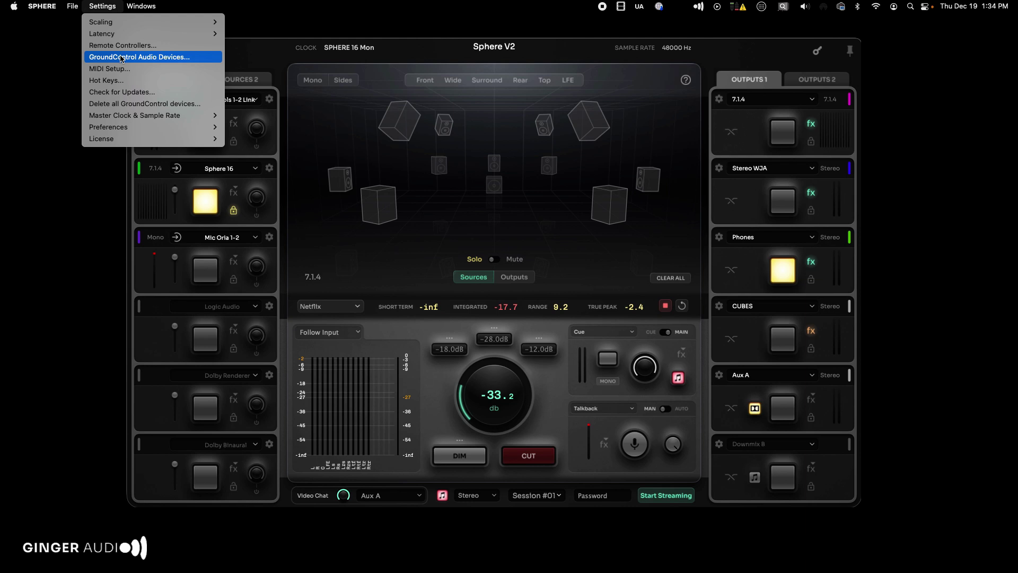
Add a new GroundControl audio bridge device in SPHERE and enter "Log" as its name.
{"action": "left_click", "coordinate": [122, 58]}
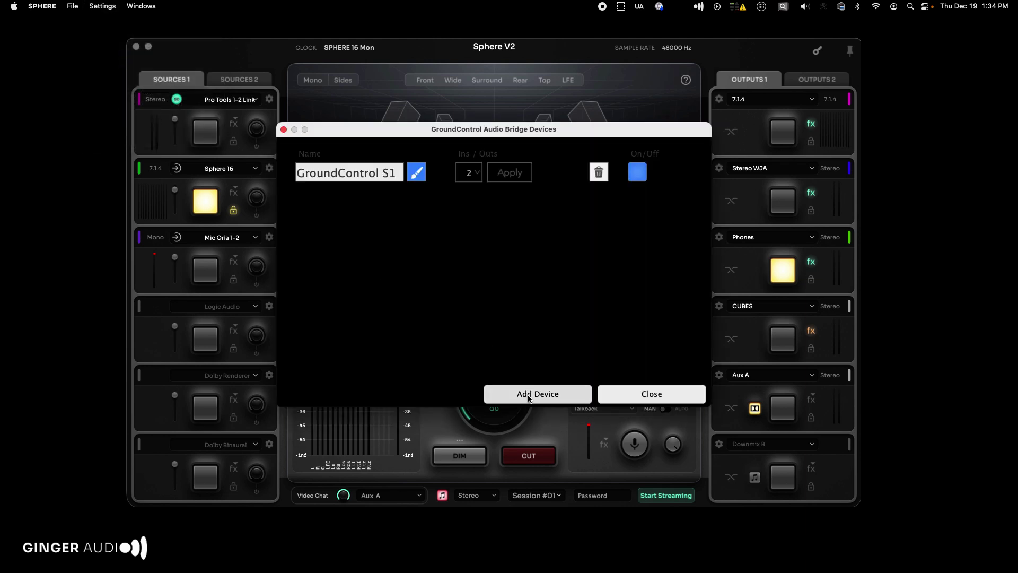
{"action": "left_click", "coordinate": [528, 398]}
{"action": "left_click", "coordinate": [416, 198]}
{"action": "type", "text": "Log"}
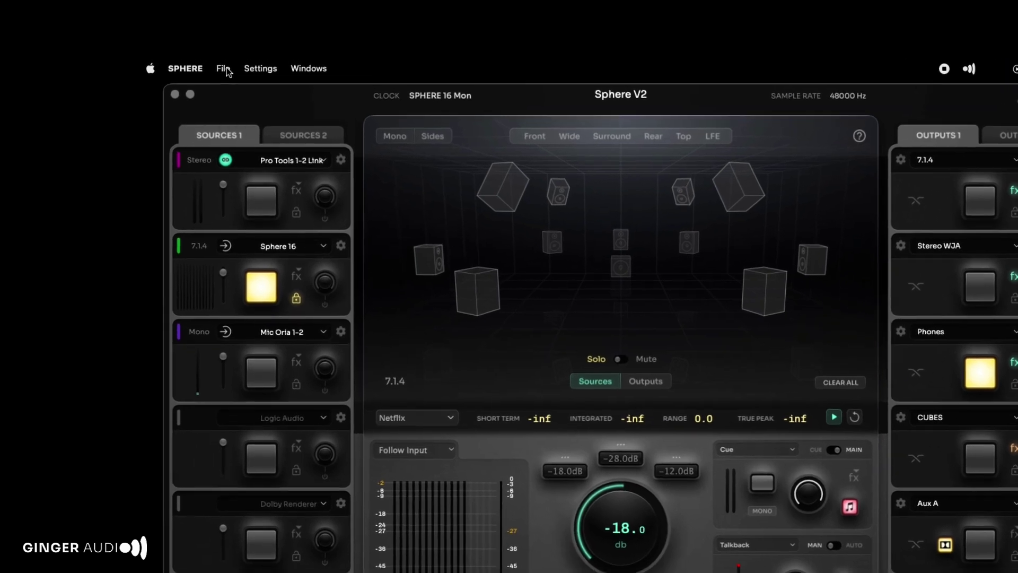
Examine the configuration file commands and the scaling, latency, remote controller, audio device, master clock and sample rate settings.
{"action": "left_click", "coordinate": [227, 67]}
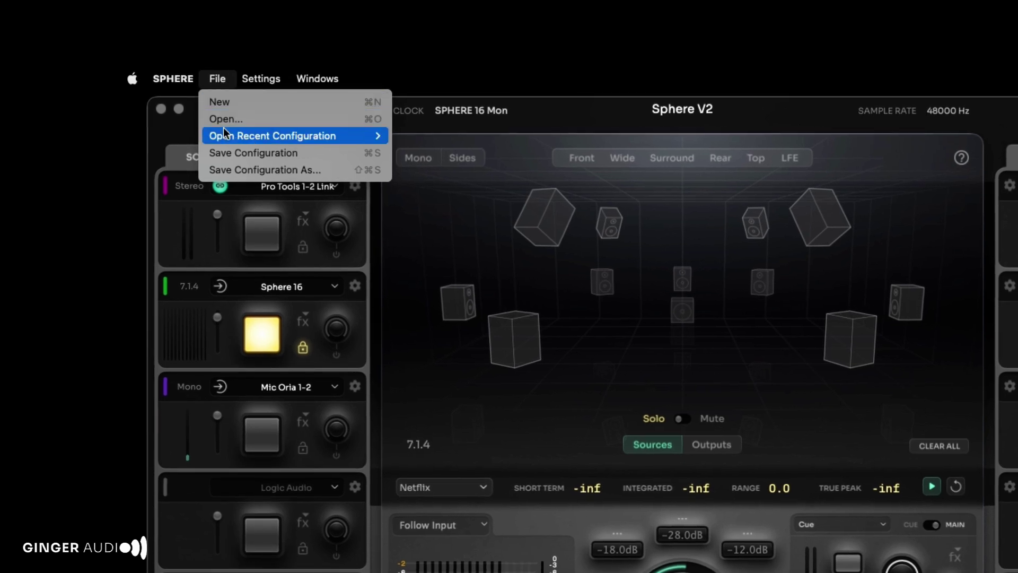
{"action": "mouse_move", "coordinate": [224, 137]}
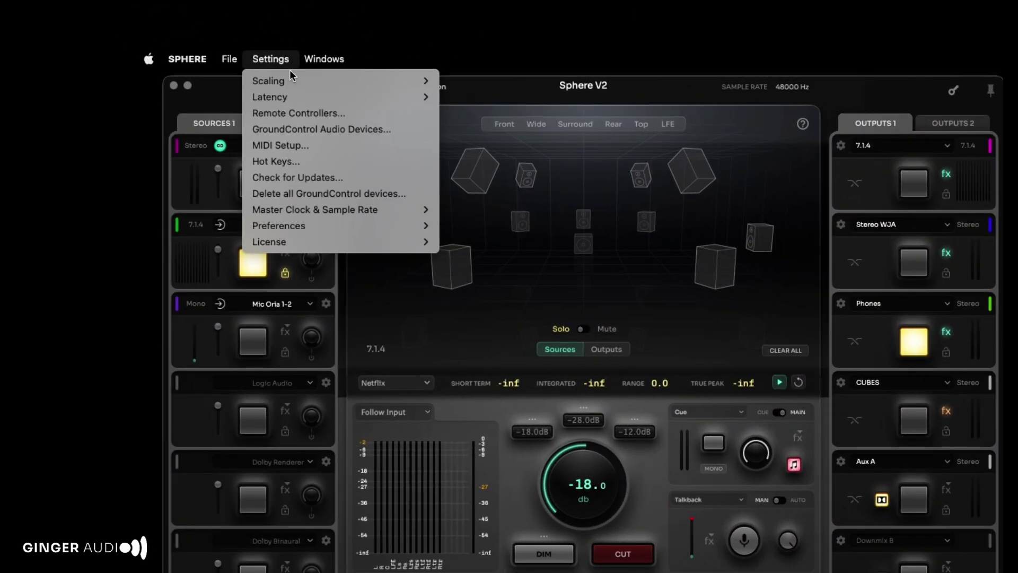
{"action": "mouse_move", "coordinate": [294, 78]}
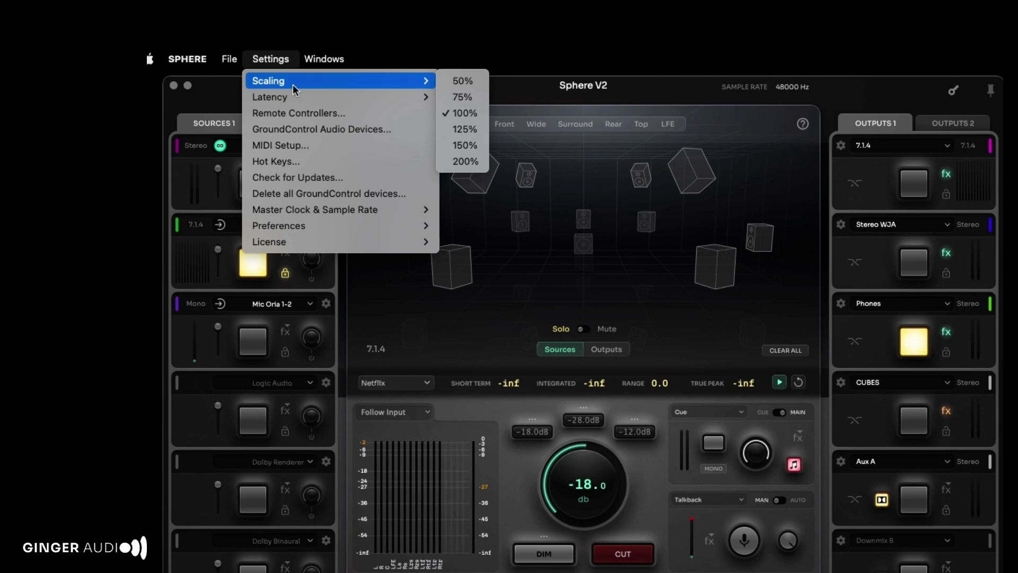
{"action": "mouse_move", "coordinate": [294, 96]}
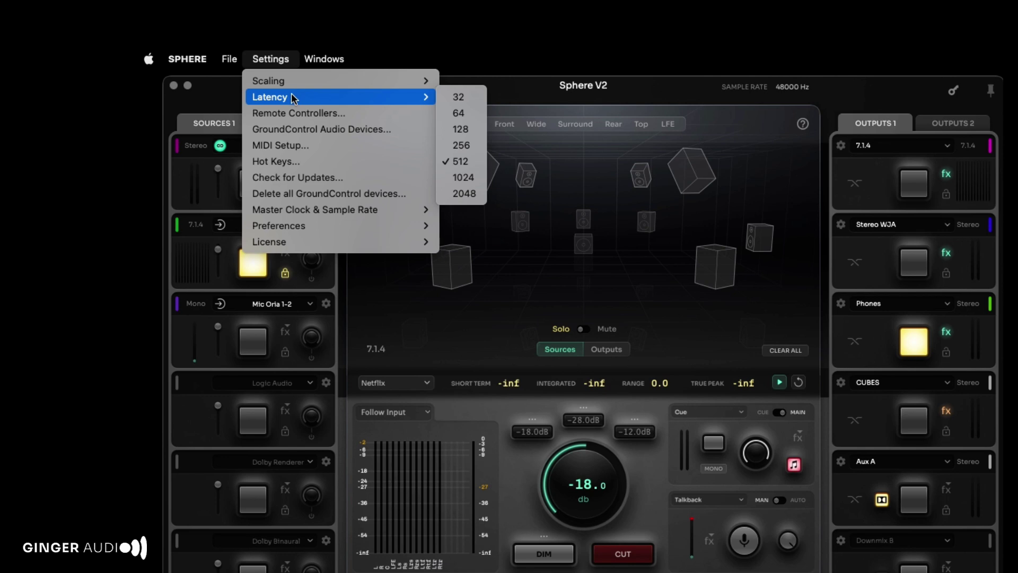
{"action": "left_click", "coordinate": [294, 114]}
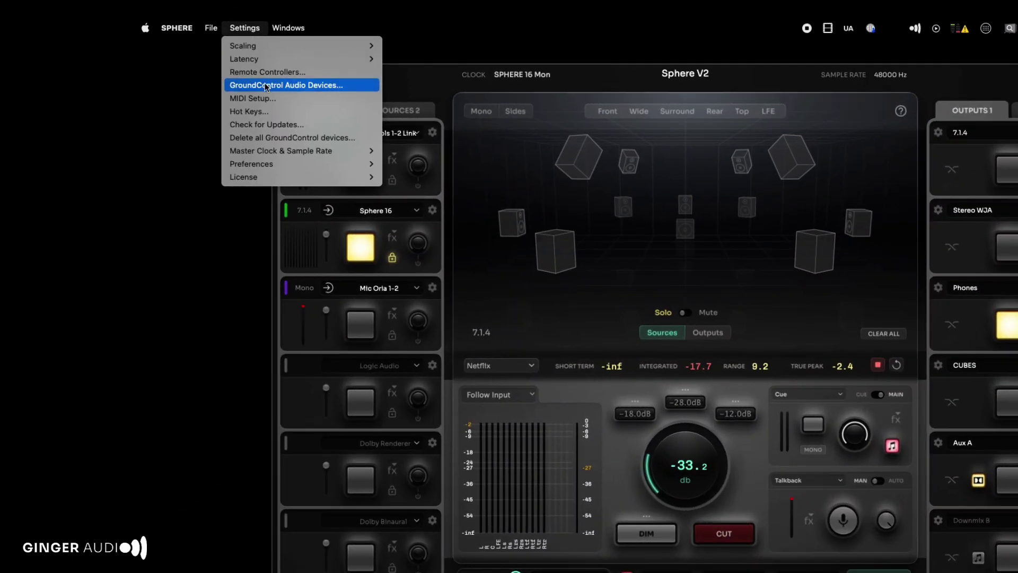
{"action": "left_click", "coordinate": [267, 85]}
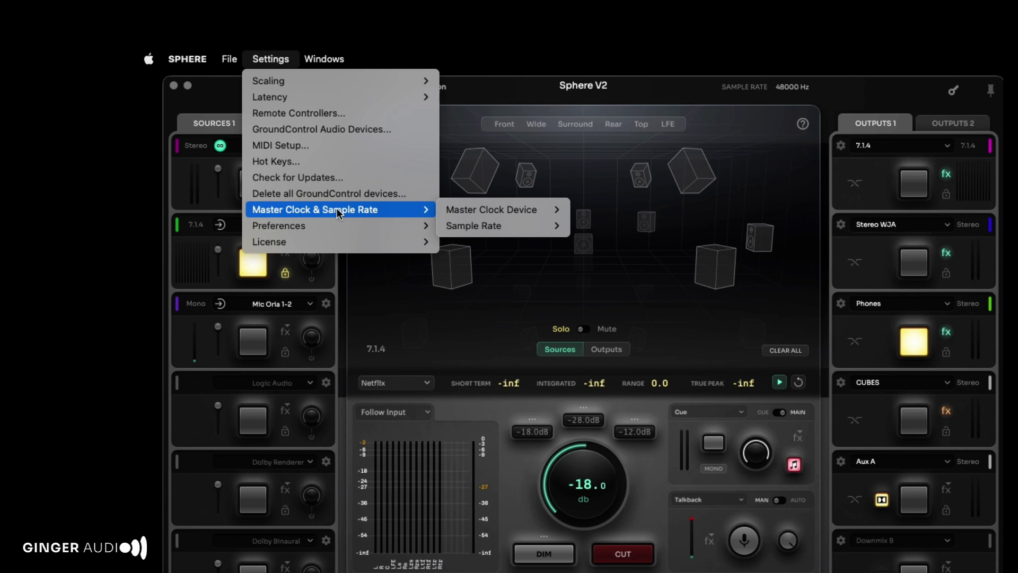
{"action": "mouse_move", "coordinate": [461, 214]}
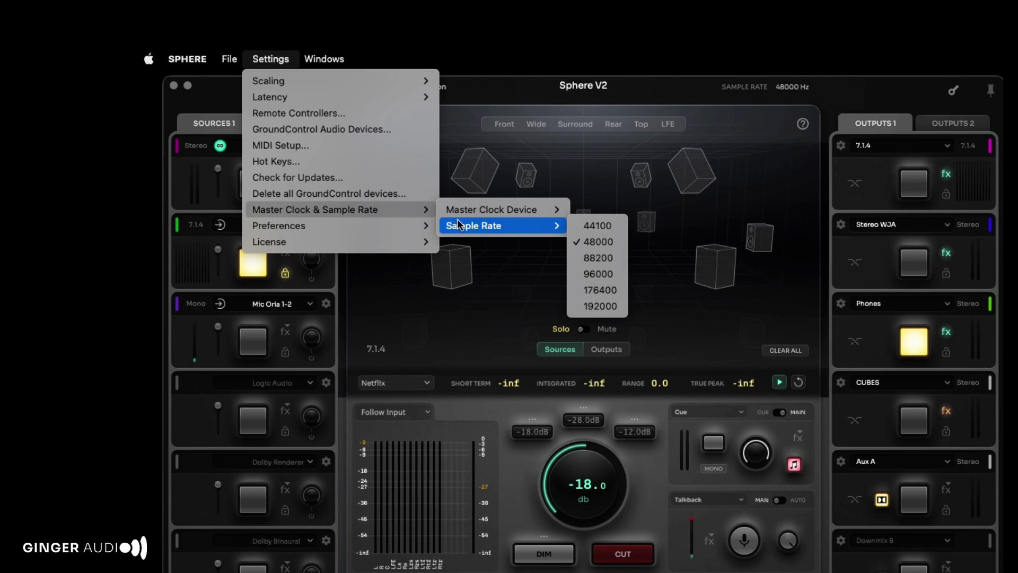
{"action": "mouse_move", "coordinate": [406, 228]}
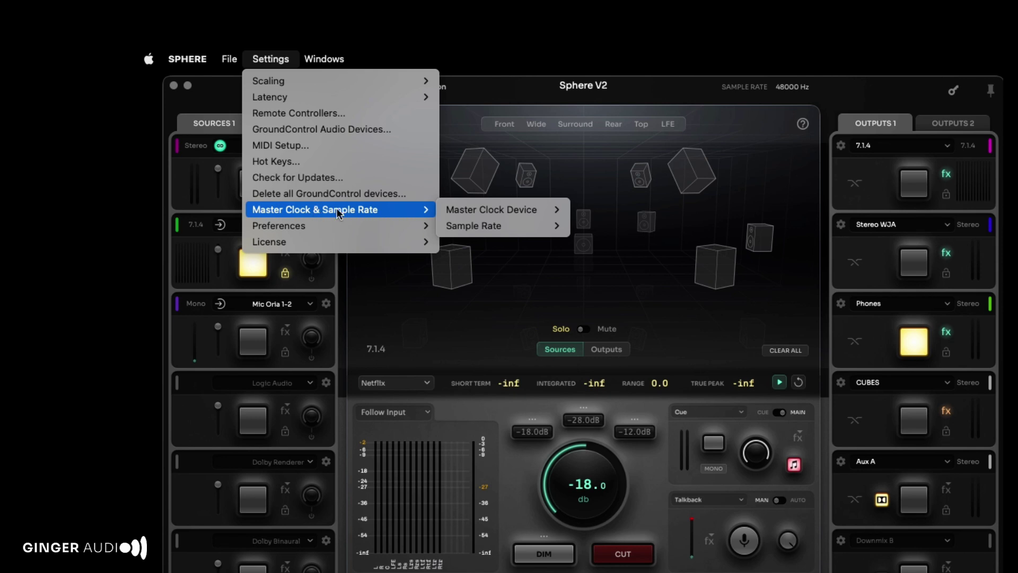
{"action": "mouse_move", "coordinate": [459, 212]}
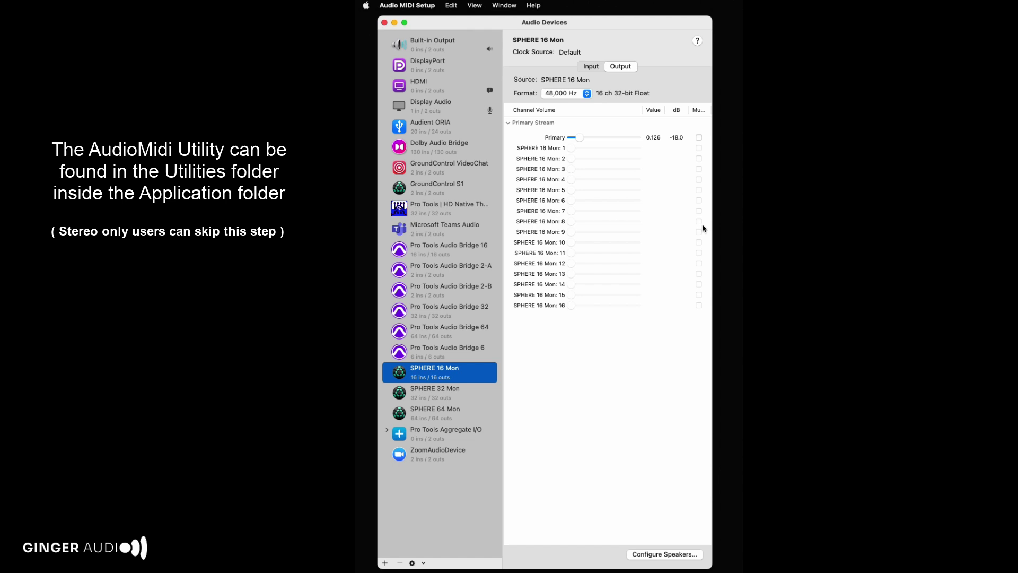
In Audio MIDI Setup, set the speaker configuration of the SPHERE 16 Mon output to 7.1.4 Atmos Surround.
{"action": "left_click", "coordinate": [652, 555]}
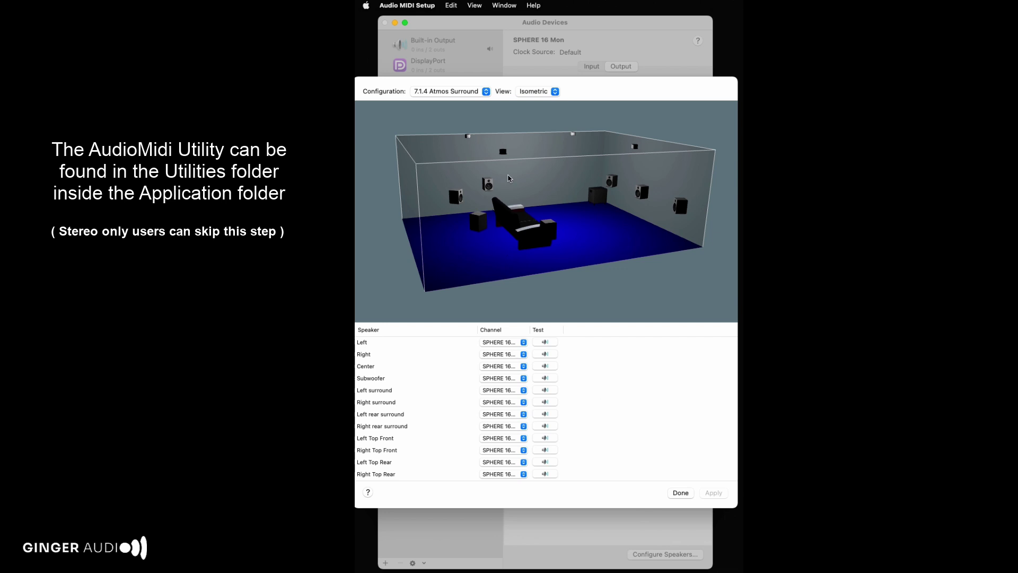
{"action": "left_click", "coordinate": [471, 93]}
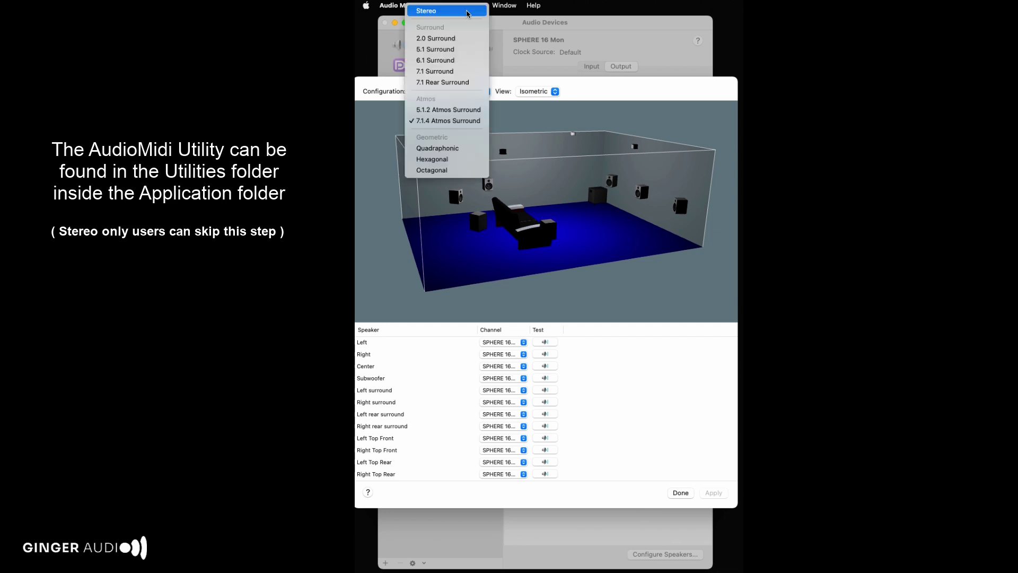
{"action": "left_click", "coordinate": [452, 111]}
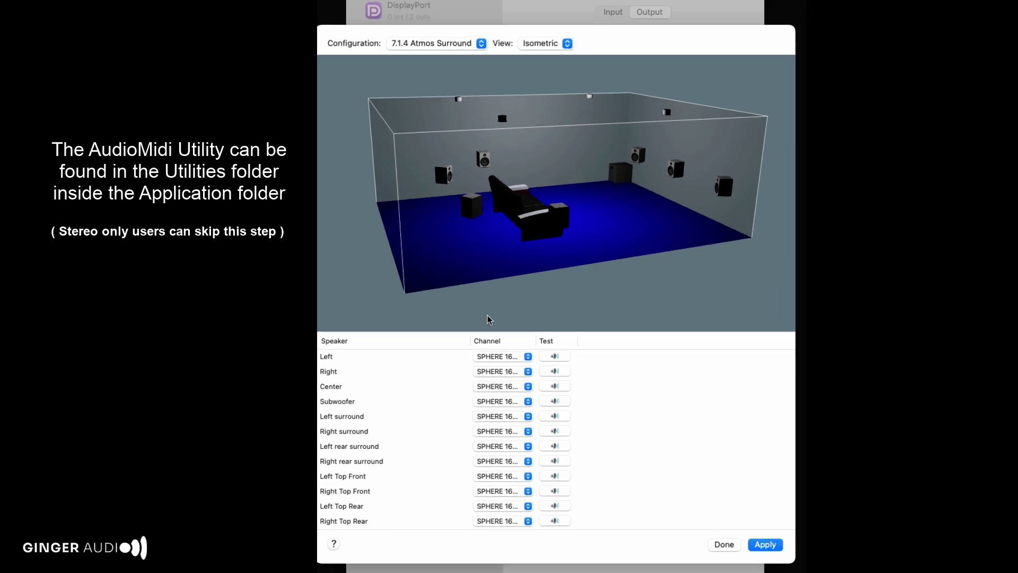
Map Left, Right, Center, Subwoofer and Left surround to SPHERE 16 Mon channels 1 to 5, Right Top Rear to channel 12, and apply.
{"action": "left_click", "coordinate": [517, 362]}
{"action": "left_click", "coordinate": [506, 361]}
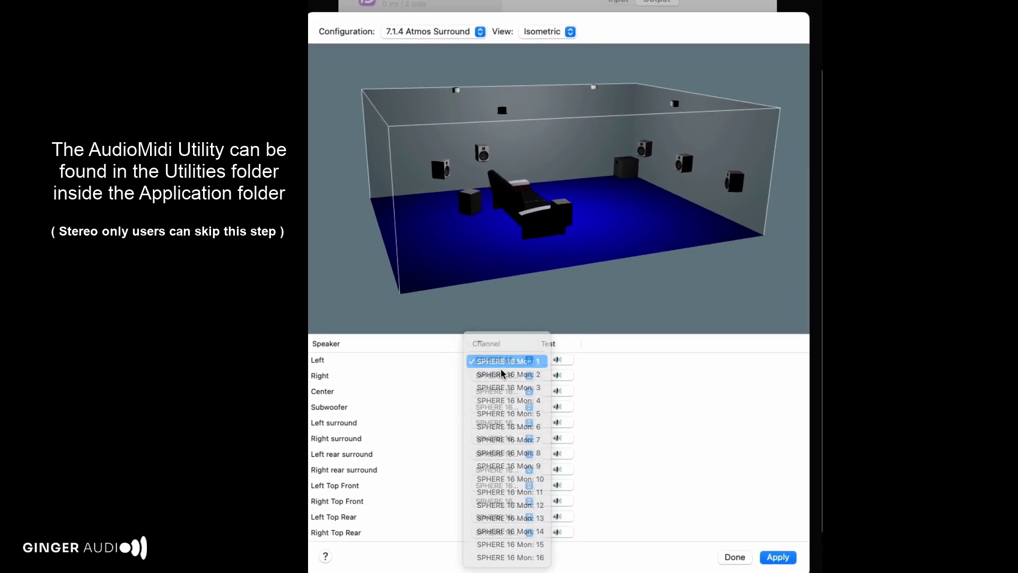
{"action": "left_click", "coordinate": [503, 374]}
{"action": "left_click", "coordinate": [502, 378]}
{"action": "left_click", "coordinate": [501, 391]}
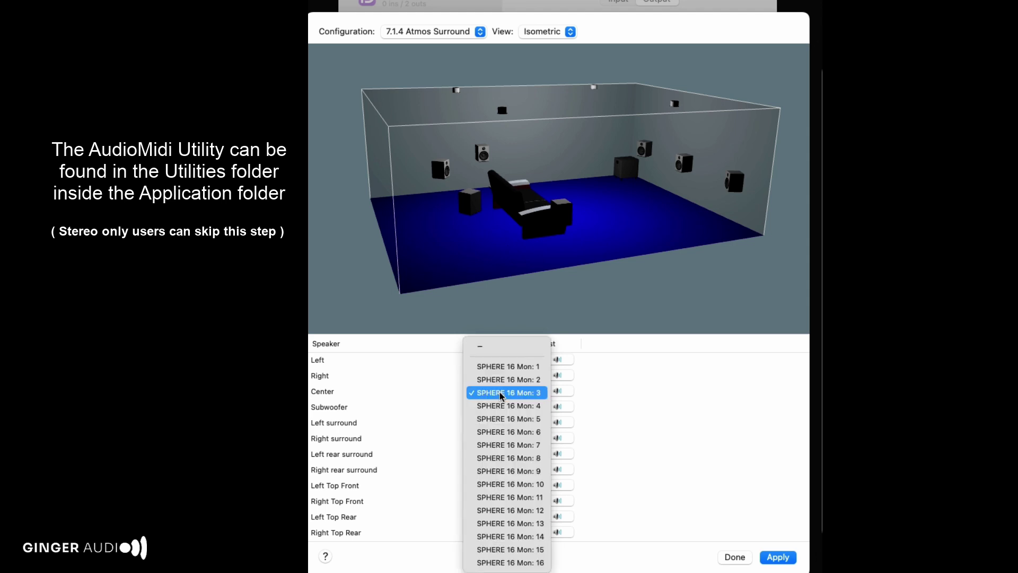
{"action": "left_click", "coordinate": [501, 392]}
{"action": "left_click", "coordinate": [501, 407]}
{"action": "left_click", "coordinate": [501, 409]}
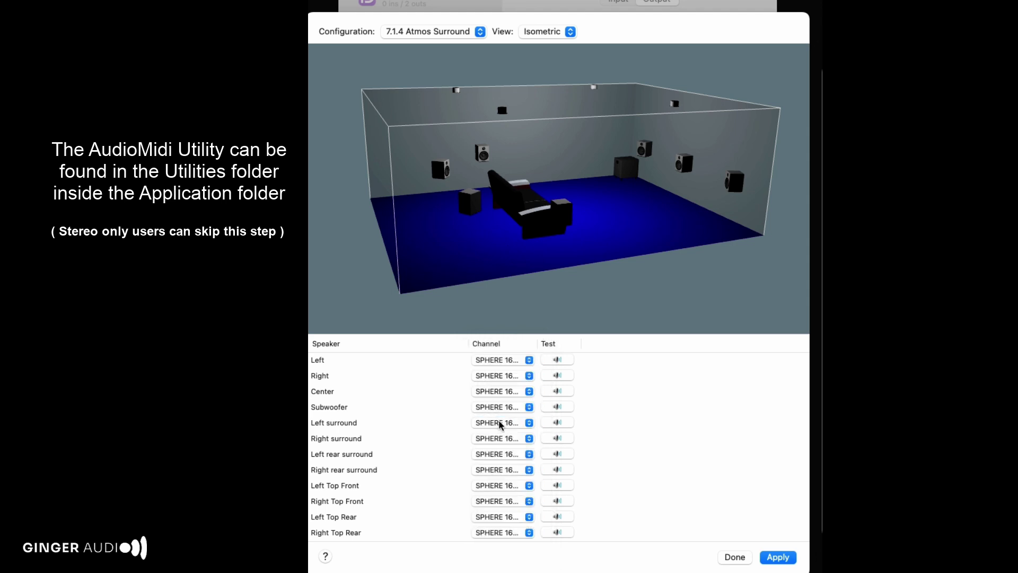
{"action": "left_click", "coordinate": [500, 422]}
{"action": "left_click", "coordinate": [500, 424]}
{"action": "left_click", "coordinate": [504, 533]}
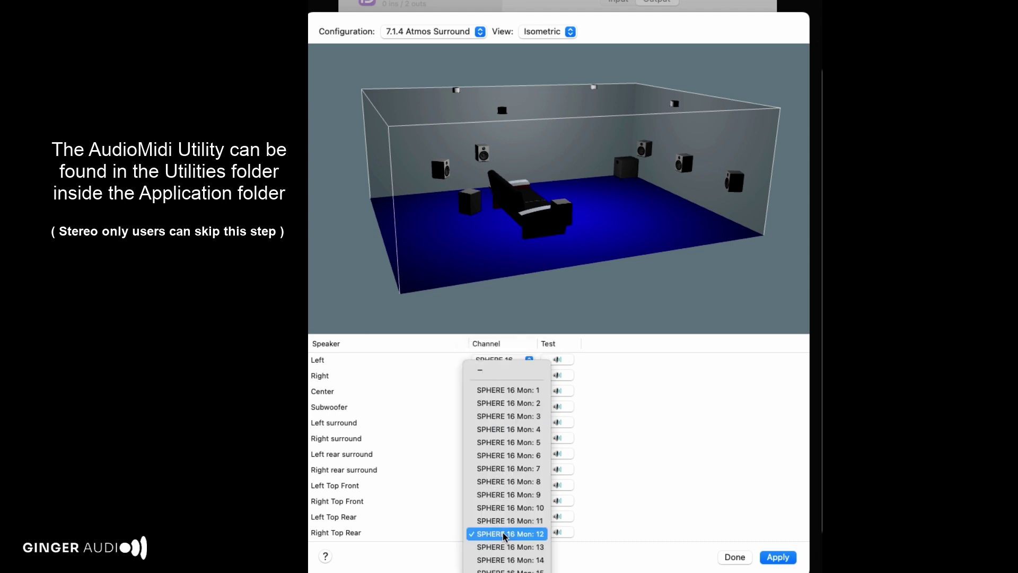
{"action": "left_click", "coordinate": [503, 533]}
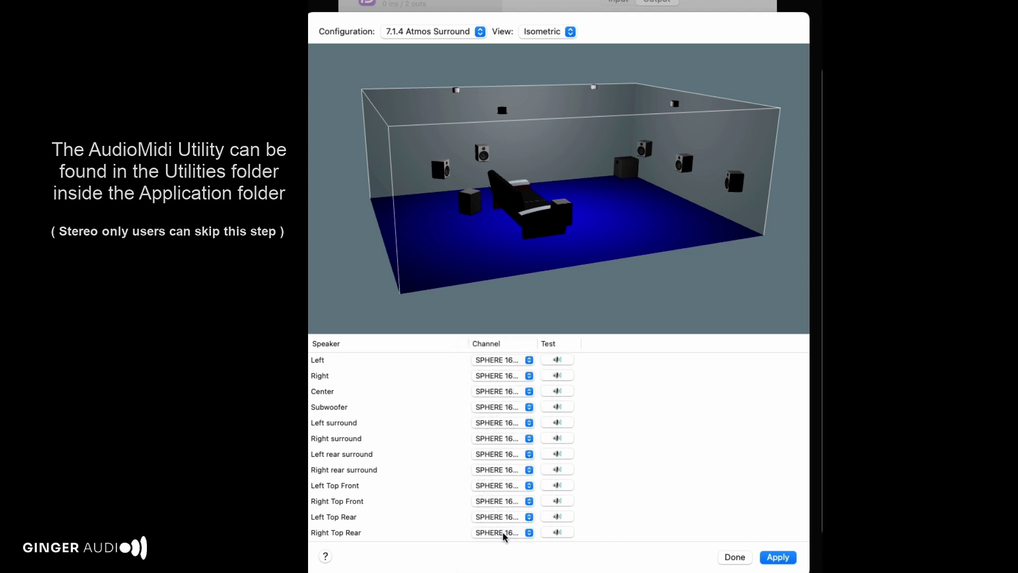
{"action": "left_click", "coordinate": [779, 559]}
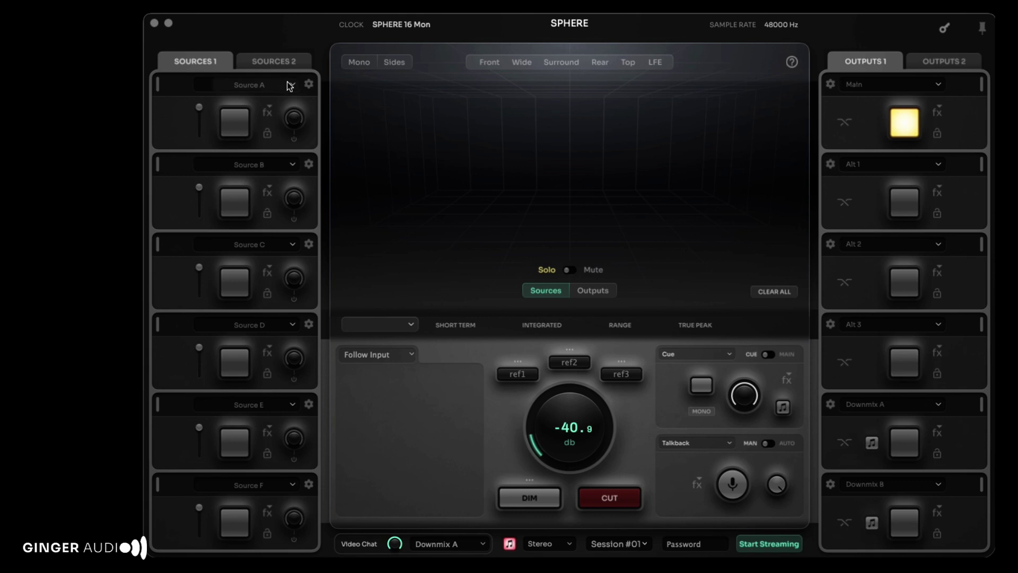
In SPHERE, assign the SPHERE 16 Mon device in 7.1.4 format as the input of Source A.
{"action": "left_click", "coordinate": [291, 86]}
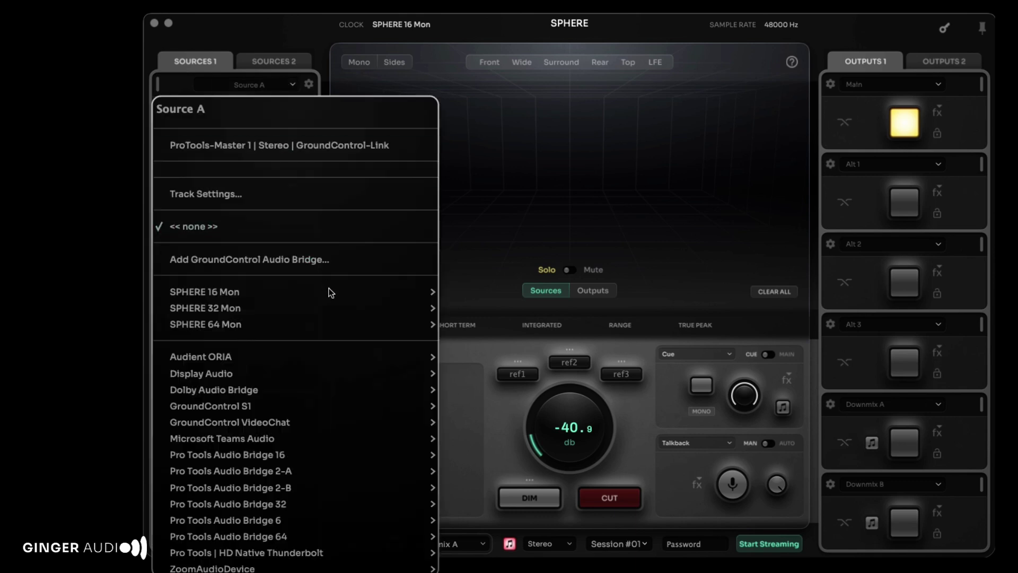
{"action": "mouse_move", "coordinate": [348, 297]}
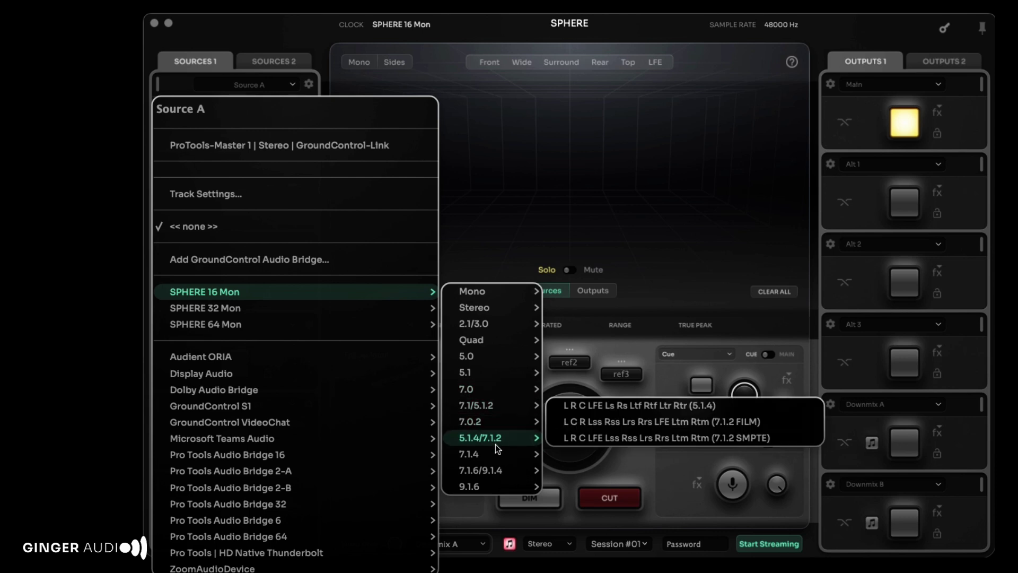
{"action": "mouse_move", "coordinate": [523, 453]}
{"action": "left_click", "coordinate": [563, 456]}
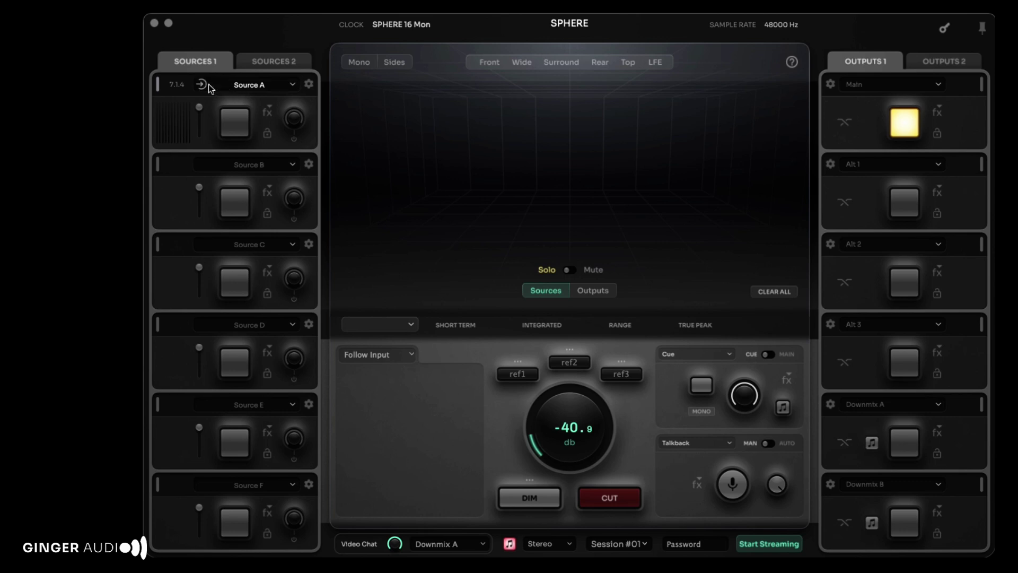
Rename Source A as "Sphere 16 Mon" and set its colour tag to blue 0B0BC6.
{"action": "double_click", "coordinate": [215, 84]}
{"action": "type", "text": "Sphere 16 Mon"}
{"action": "key", "text": "Return"}
{"action": "left_click", "coordinate": [159, 87]}
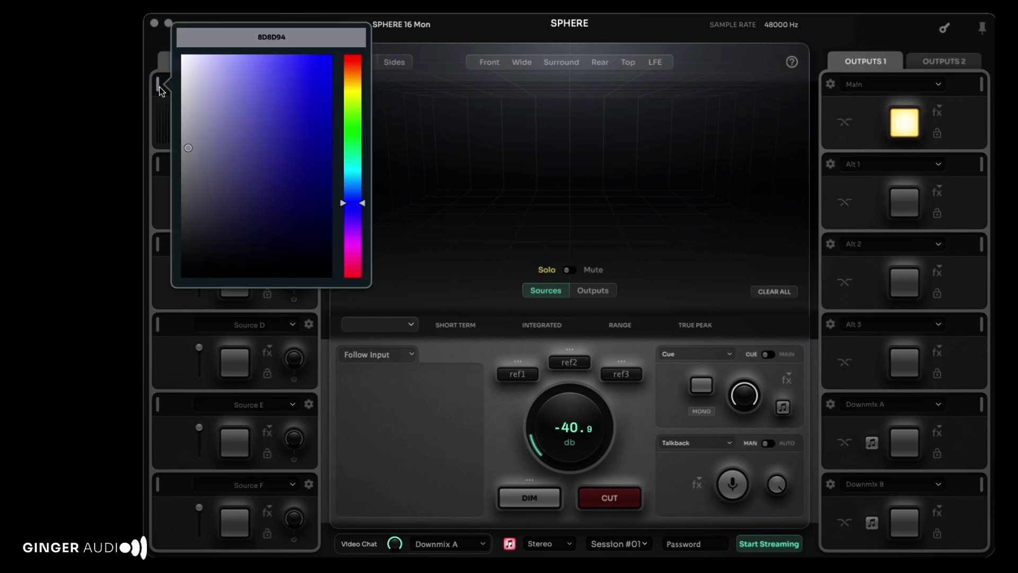
{"action": "left_click", "coordinate": [323, 103]}
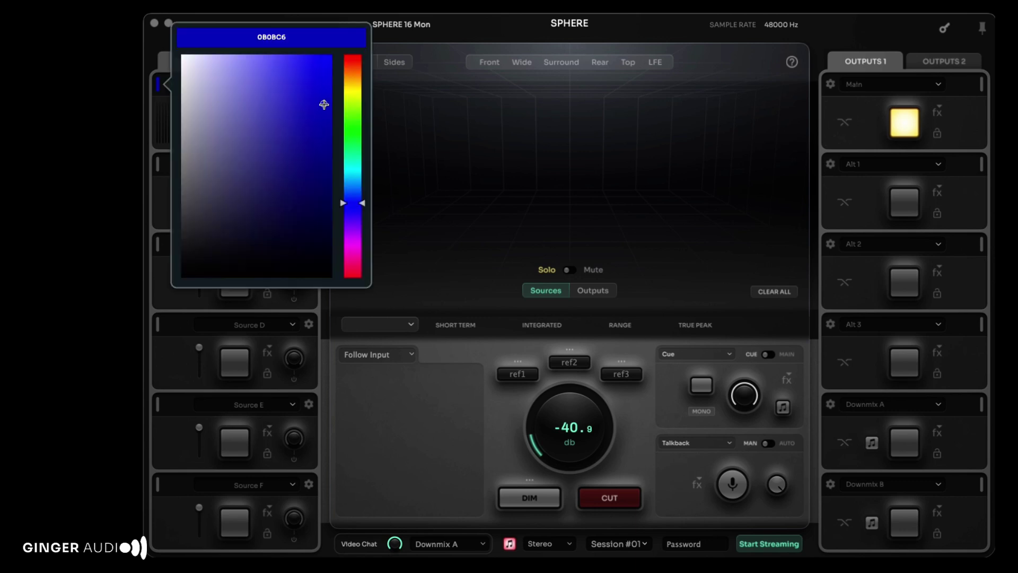
{"action": "left_click", "coordinate": [159, 86]}
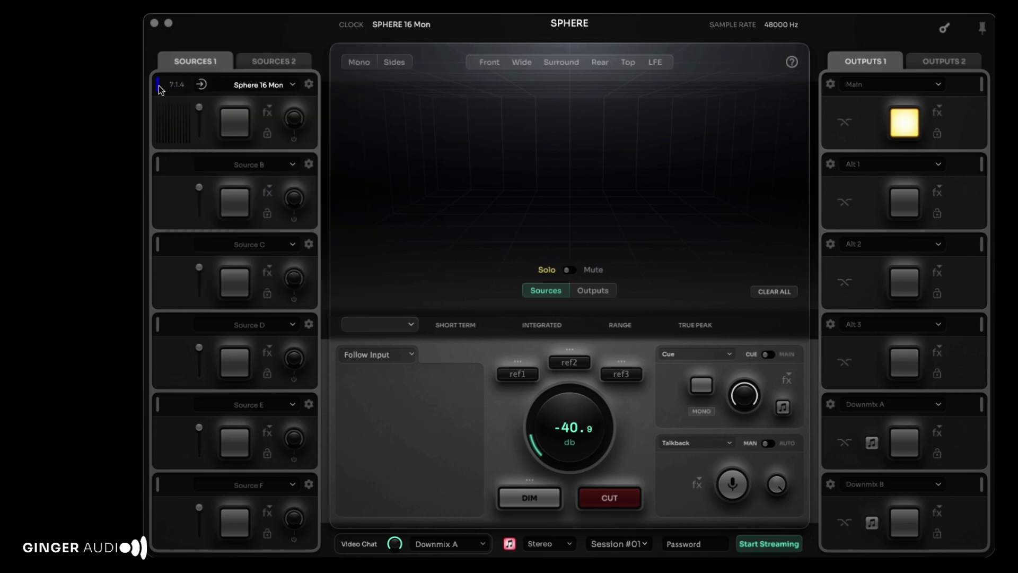
Activate the Sphere 16 Mon source, try switching to Source B, and return to Sphere 16 Mon.
{"action": "left_click", "coordinate": [237, 127]}
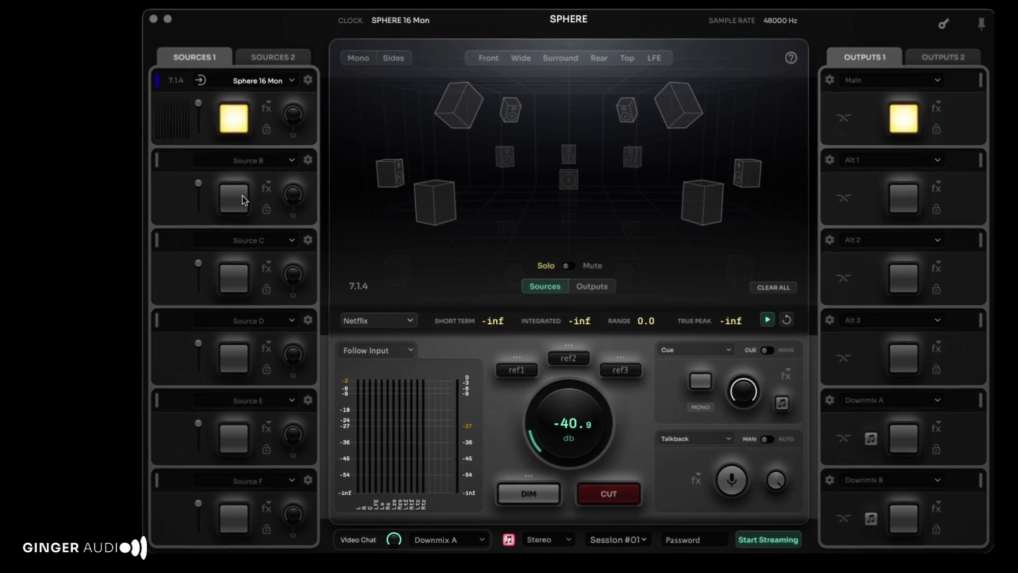
{"action": "left_click", "coordinate": [236, 197]}
{"action": "left_click", "coordinate": [234, 121]}
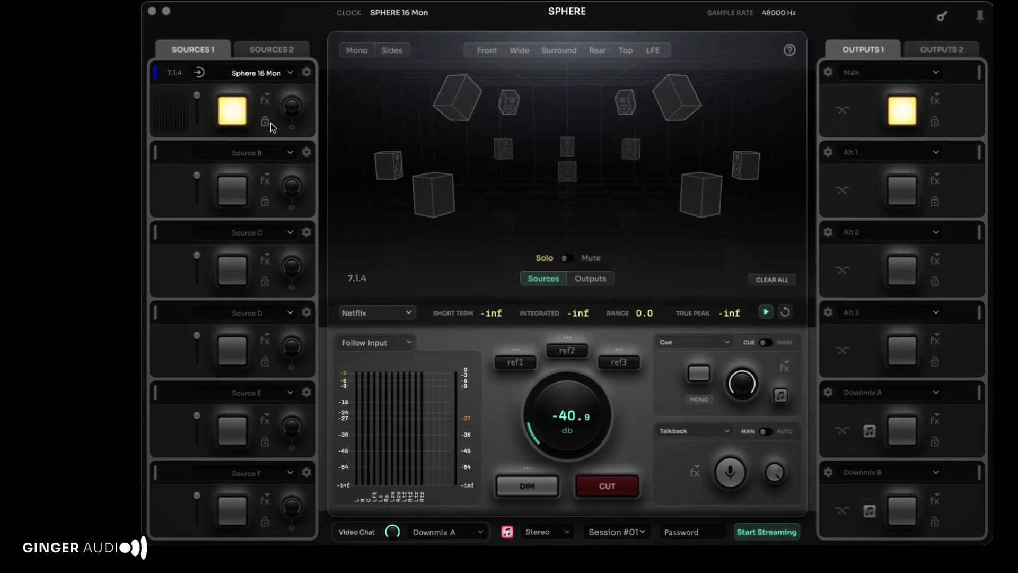
Lock the Sphere 16 Mon source and toggle Source B on and off alongside it.
{"action": "left_click", "coordinate": [266, 125]}
{"action": "left_click", "coordinate": [233, 183]}
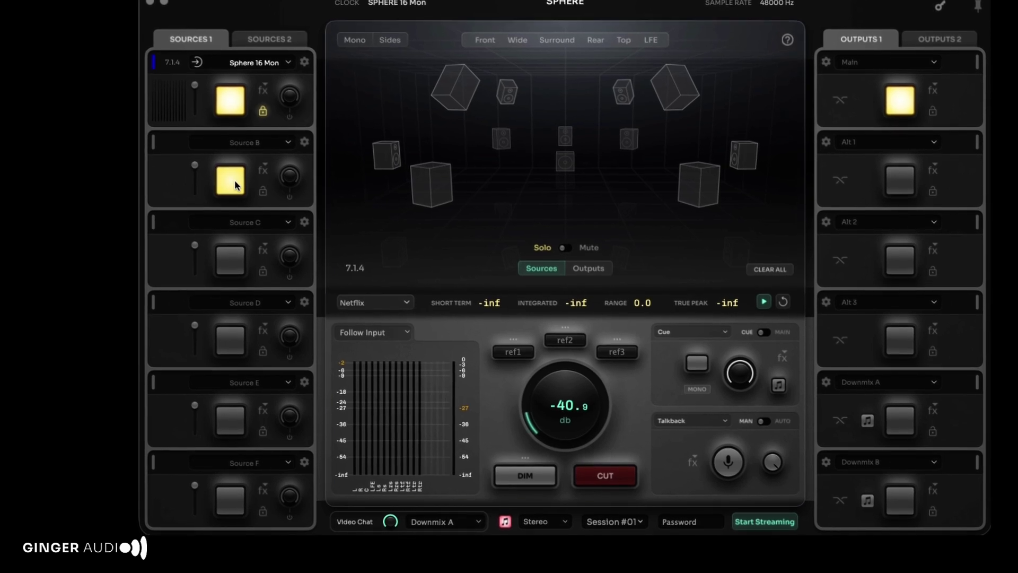
{"action": "left_click", "coordinate": [233, 182]}
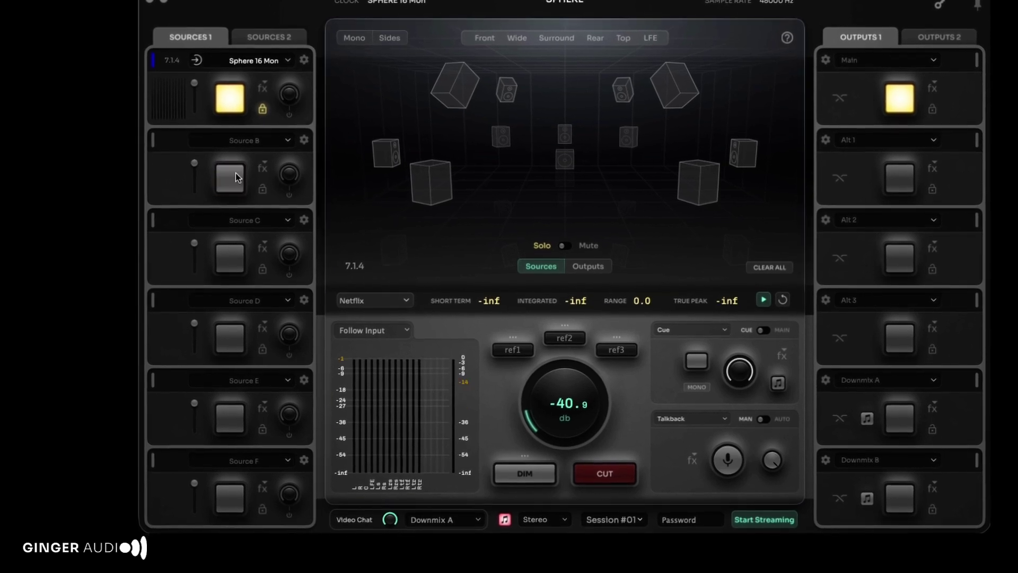
Insert the Youlean Loudness Meter 2 plug-in on the Sphere 16 Mon source and remove it again.
{"action": "left_click", "coordinate": [262, 86]}
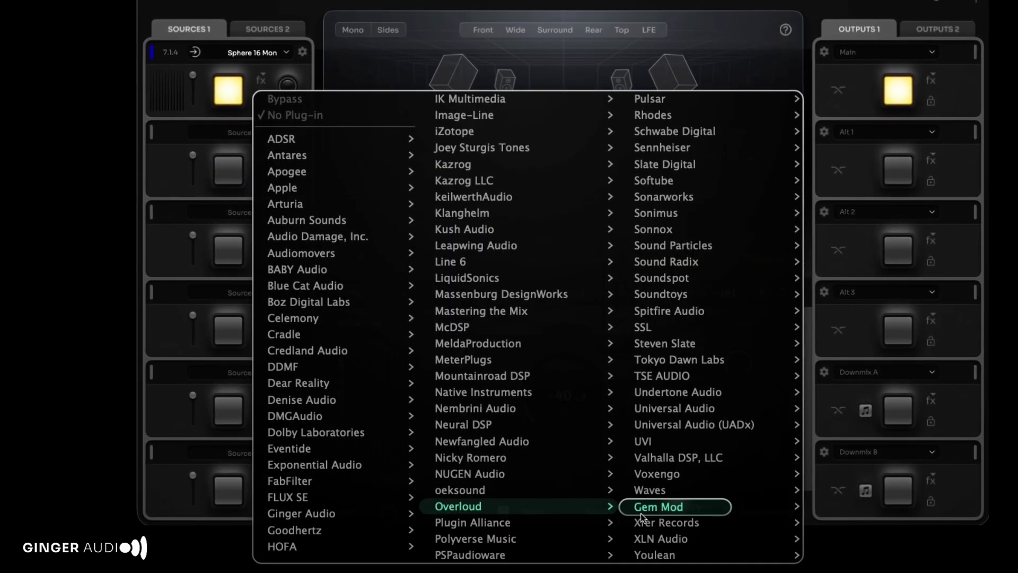
{"action": "mouse_move", "coordinate": [723, 556]}
{"action": "left_click", "coordinate": [851, 556]}
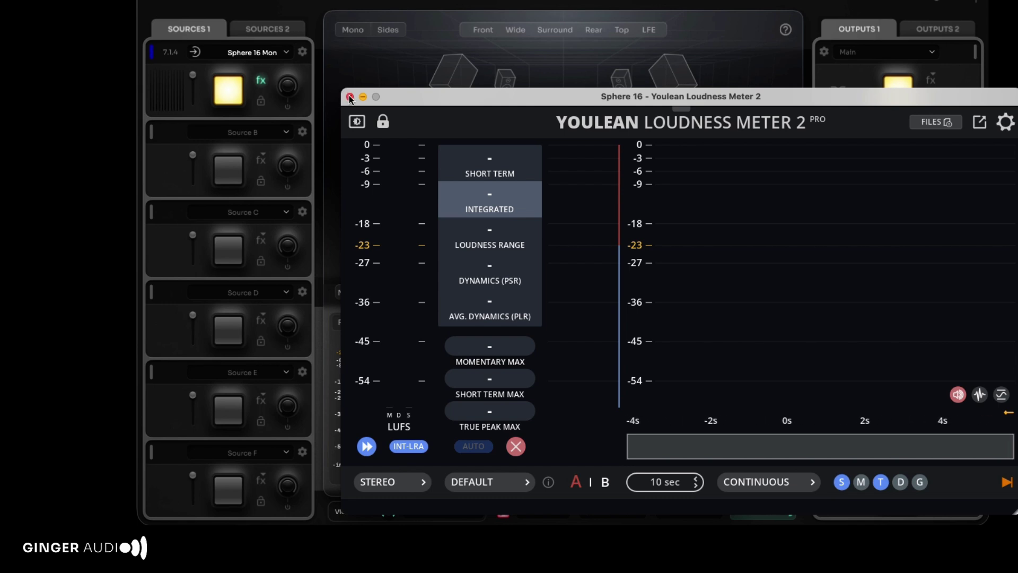
{"action": "left_click", "coordinate": [269, 94]}
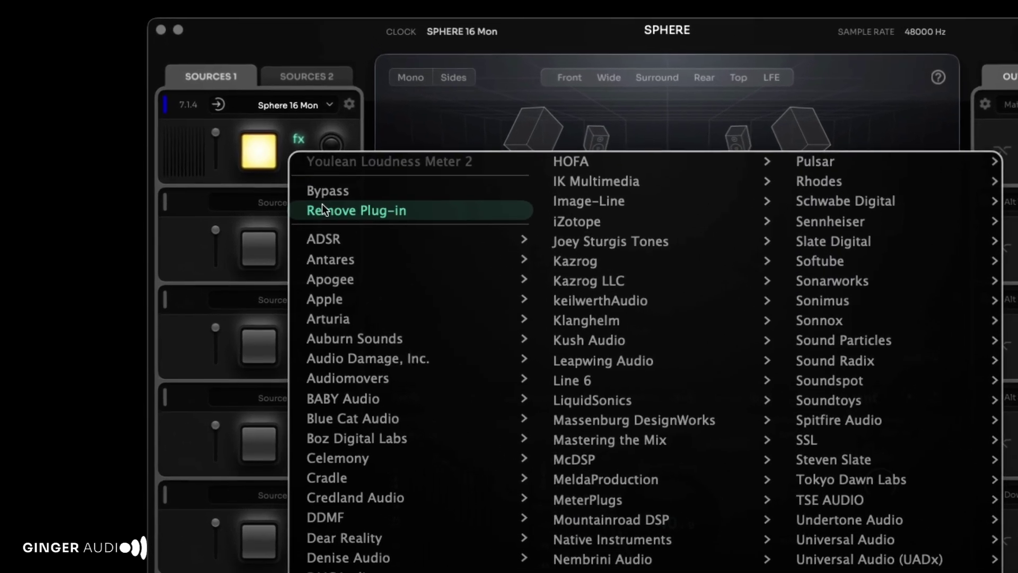
{"action": "left_click", "coordinate": [323, 208]}
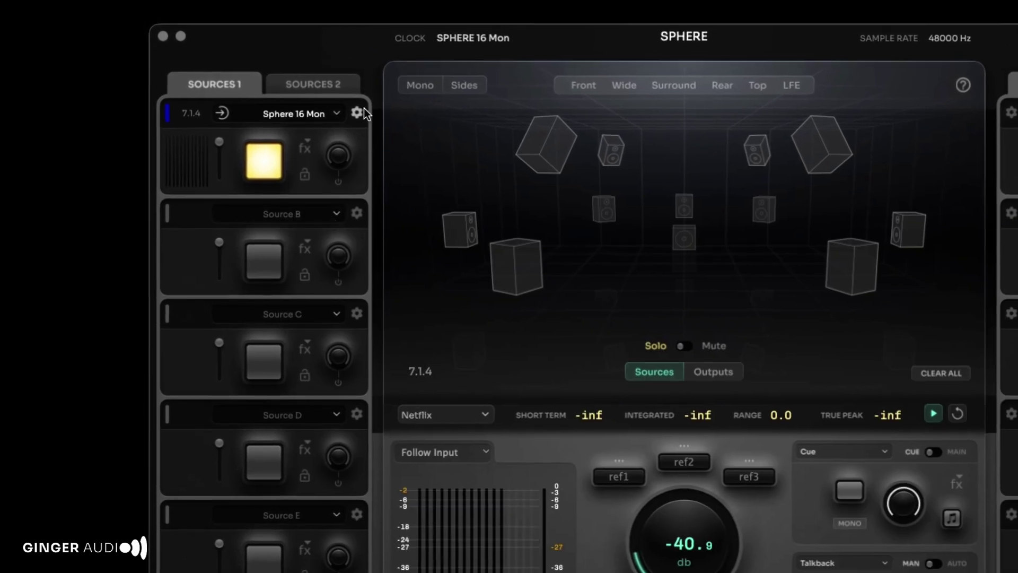
Examine the Sphere 16 Mon source's channel settings, including the input choices for channel 1, and toggle that channel's solo on and off.
{"action": "left_click", "coordinate": [357, 113]}
{"action": "left_click", "coordinate": [231, 142]}
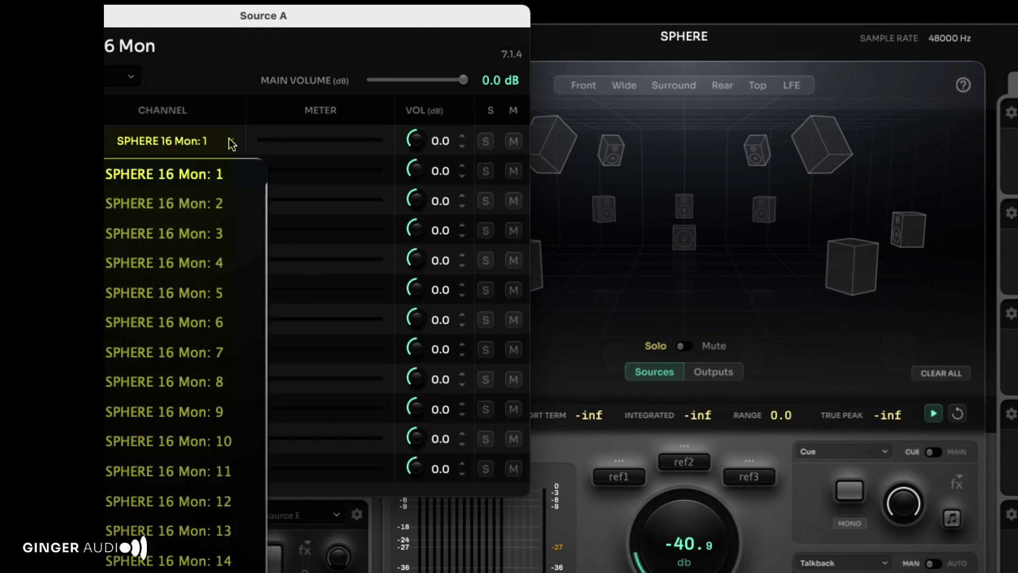
{"action": "left_click", "coordinate": [228, 90]}
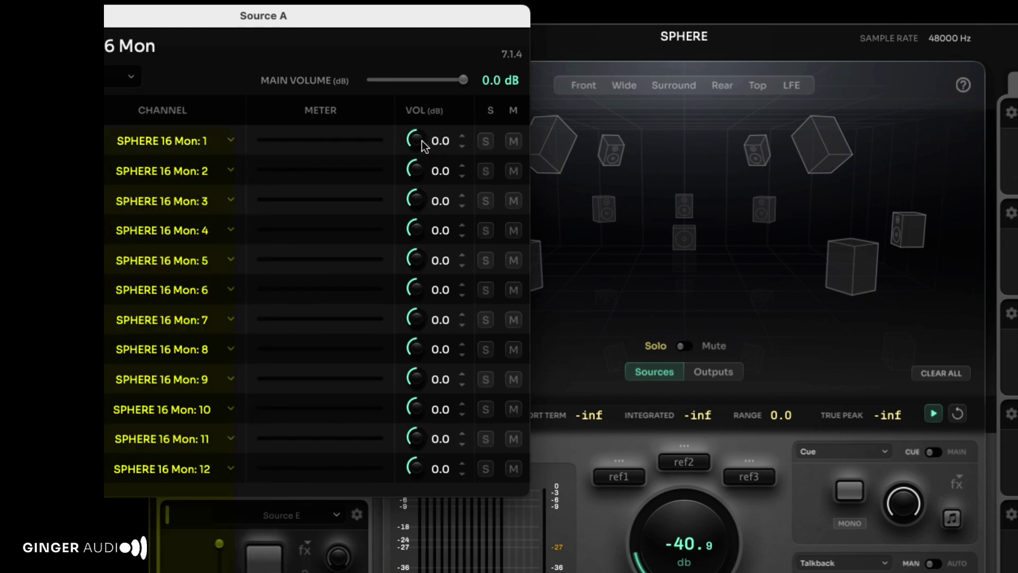
{"action": "left_click", "coordinate": [484, 141]}
{"action": "left_click", "coordinate": [485, 141]}
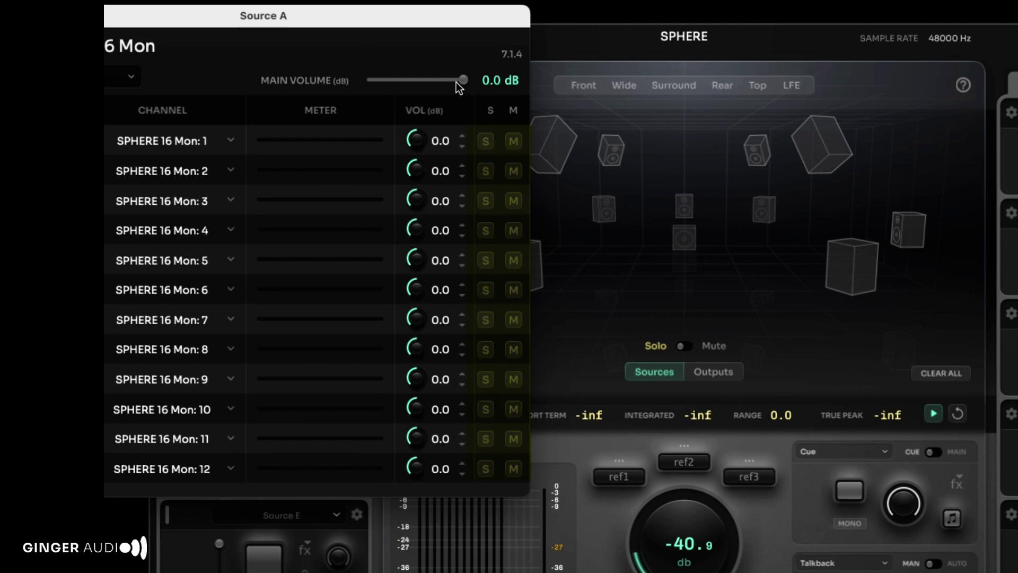
Try the main volume in the Sphere 16 Mon settings and its level knob on the source strip, and reset the knob.
{"action": "mouse_move", "coordinate": [459, 82]}
{"action": "left_mouse_down"}
{"action": "mouse_move", "coordinate": [443, 82]}
{"action": "mouse_move", "coordinate": [478, 84]}
{"action": "left_mouse_up"}
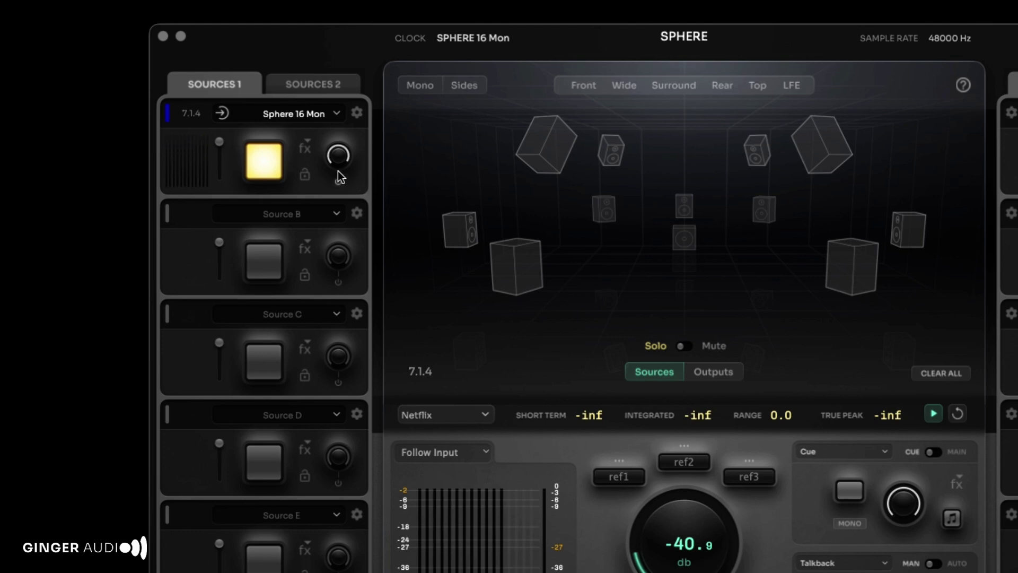
{"action": "left_click_drag", "start_coordinate": [338, 156], "coordinate": [340, 193]}
{"action": "double_click", "coordinate": [340, 193]}
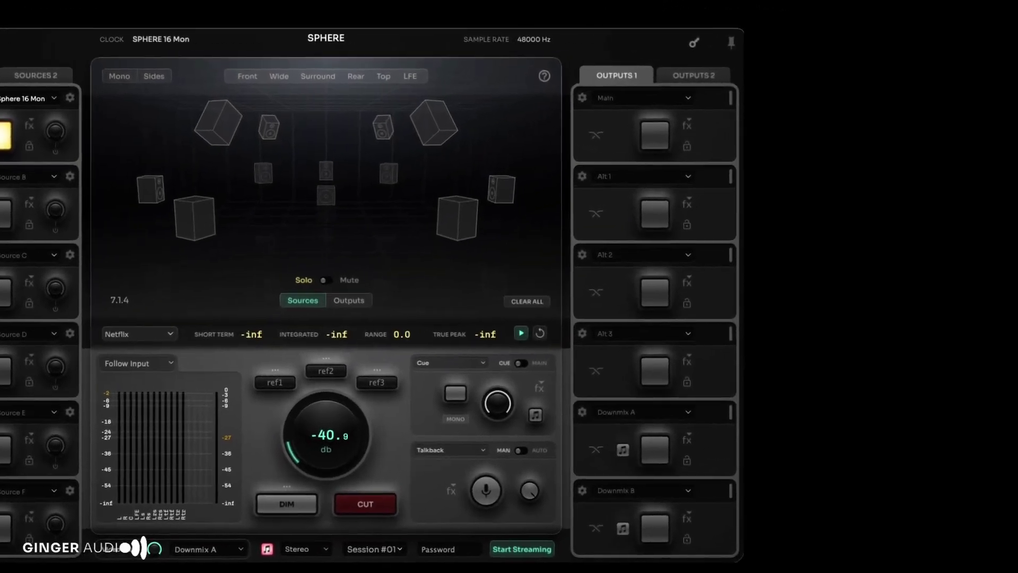
Assign the Main output to the Audient ORIA in 7.1.4 with the L R C LFE Lss Rss Lrs Rrs Ltf Rtf Ltr Rtr layout.
{"action": "left_click", "coordinate": [683, 100]}
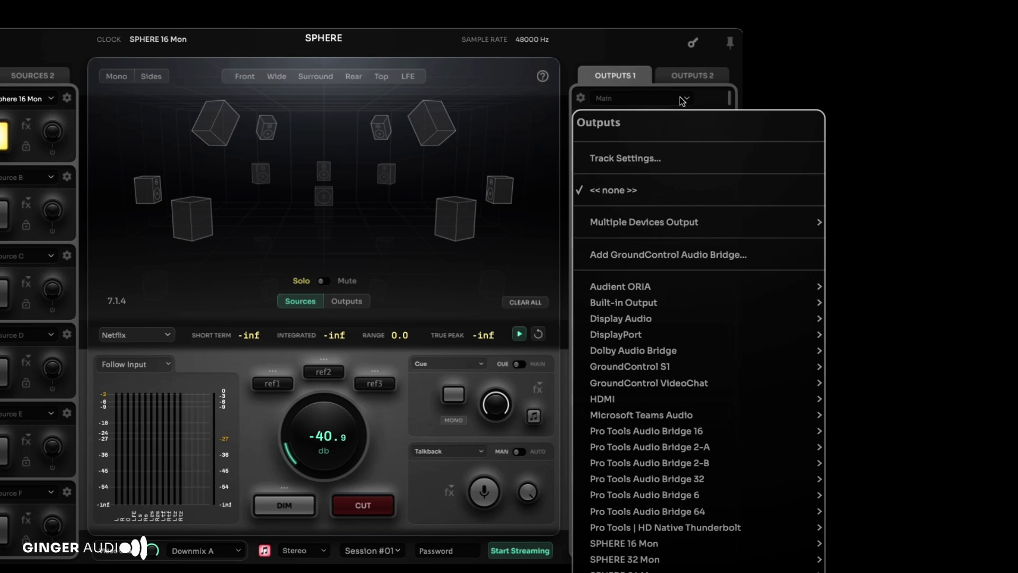
{"action": "mouse_move", "coordinate": [681, 229]}
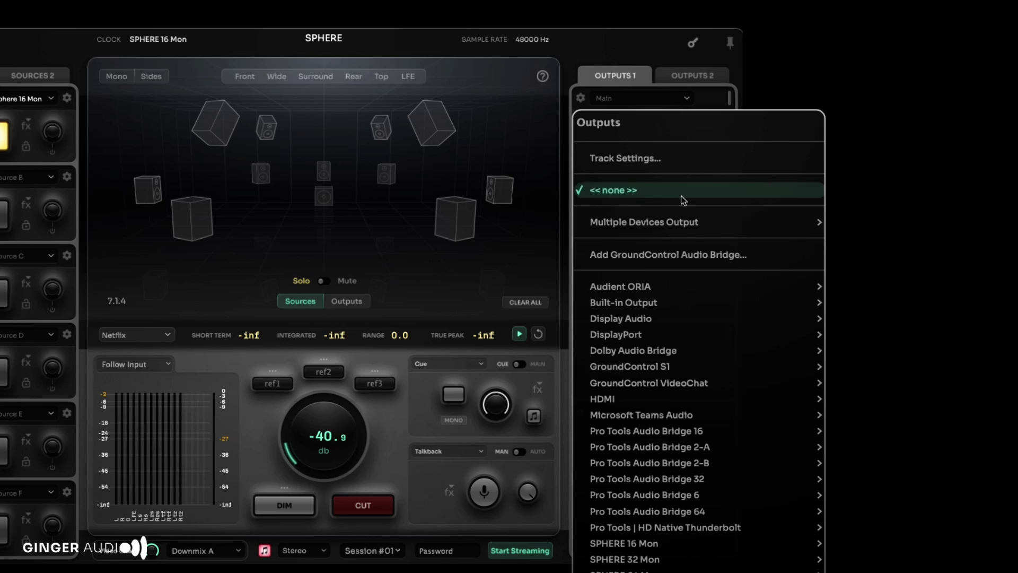
{"action": "mouse_move", "coordinate": [674, 286]}
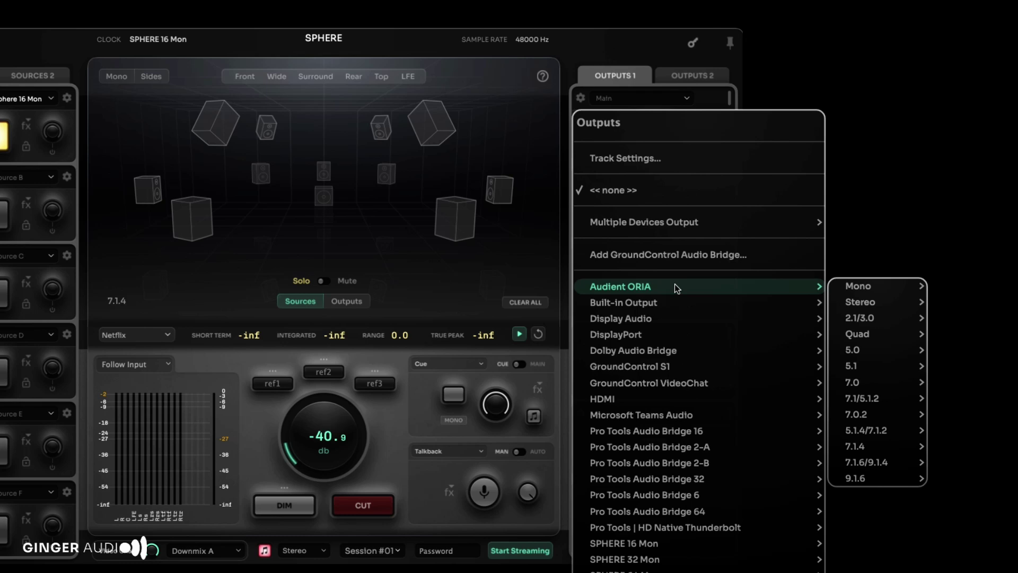
{"action": "mouse_move", "coordinate": [884, 447]}
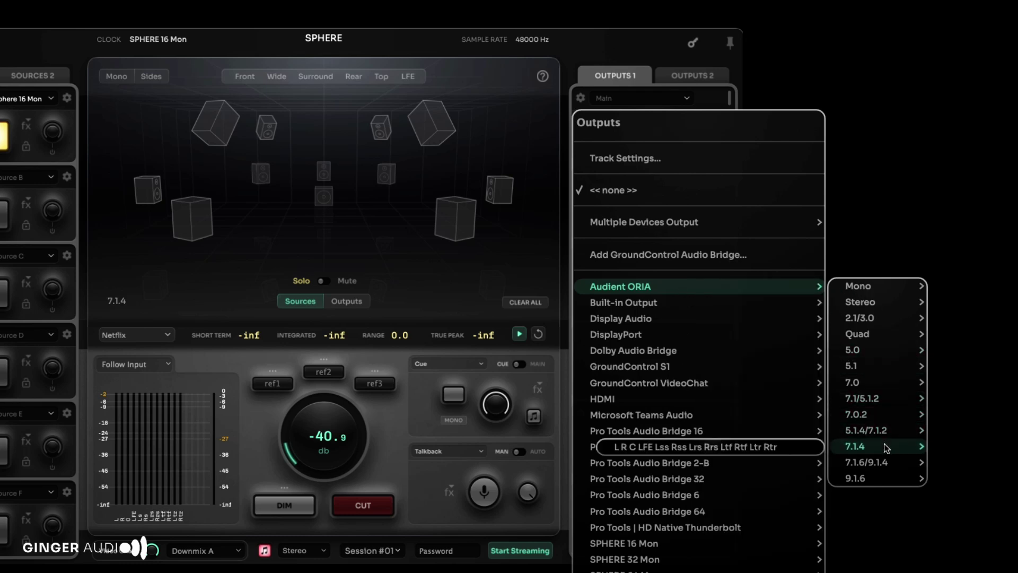
{"action": "left_click", "coordinate": [789, 451]}
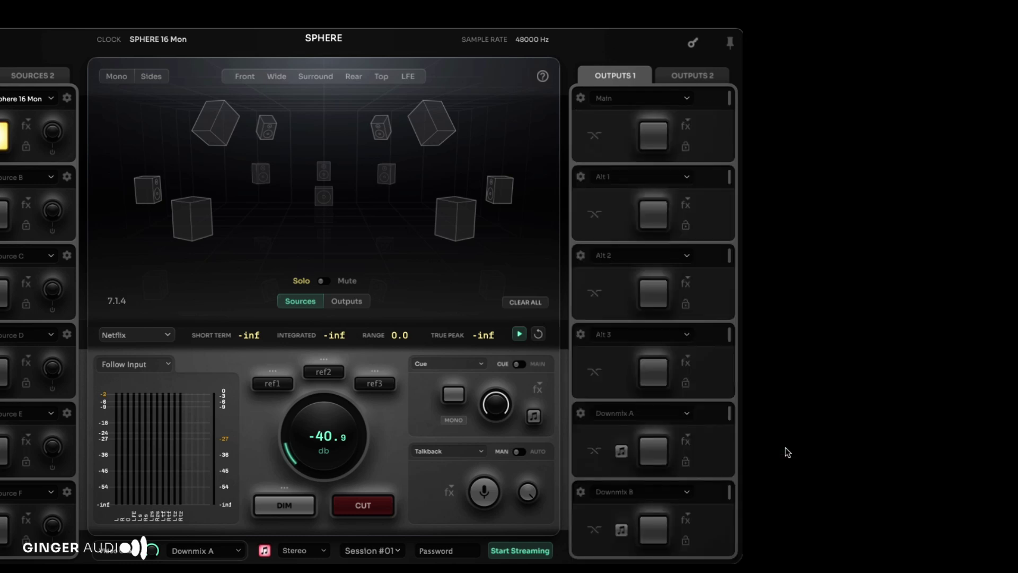
Open the Atmos output's settings and try bass management on all speakers, turning it on and off again.
{"action": "left_click", "coordinate": [583, 99]}
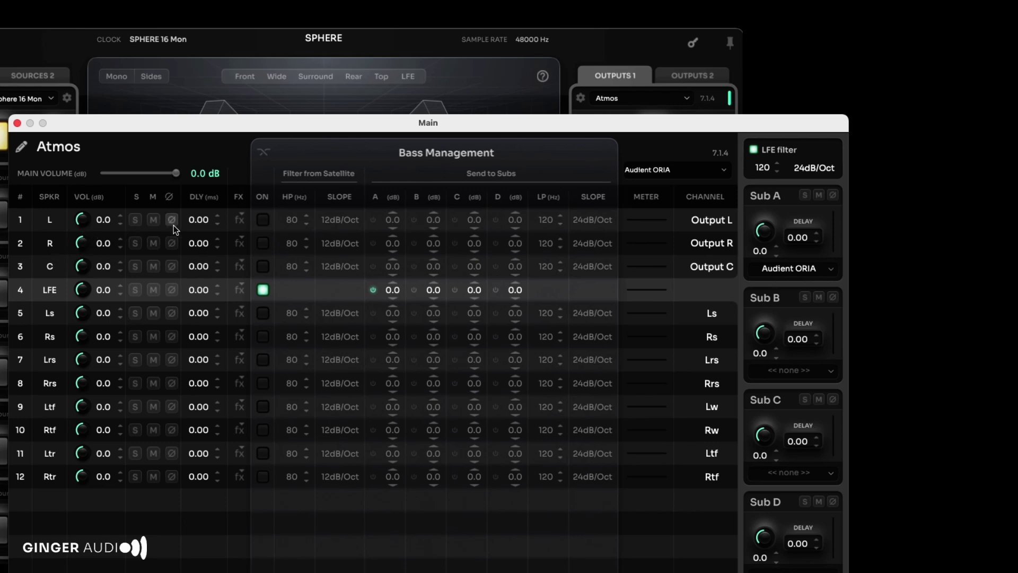
{"action": "left_click", "coordinate": [265, 155]}
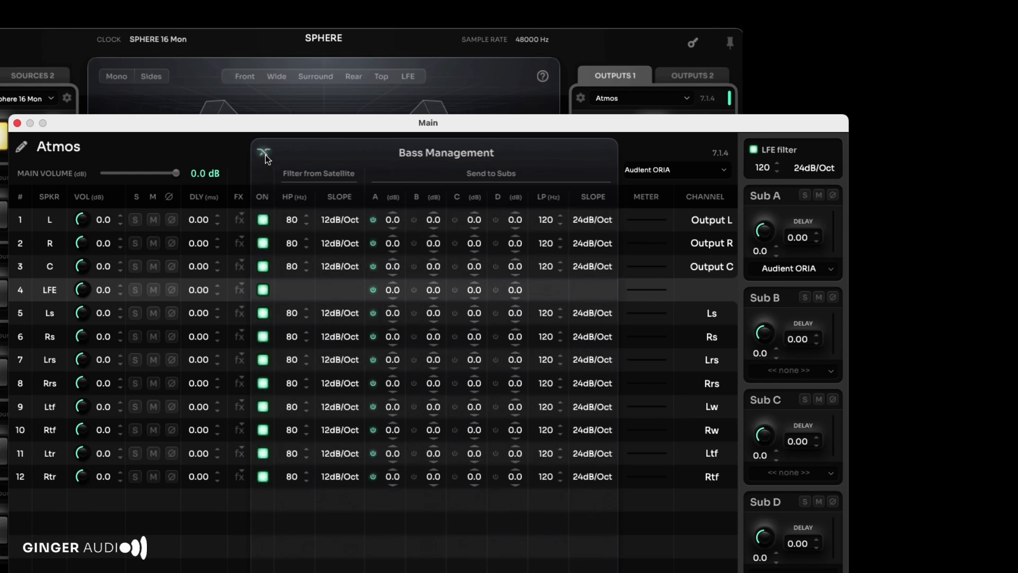
{"action": "left_click", "coordinate": [265, 154]}
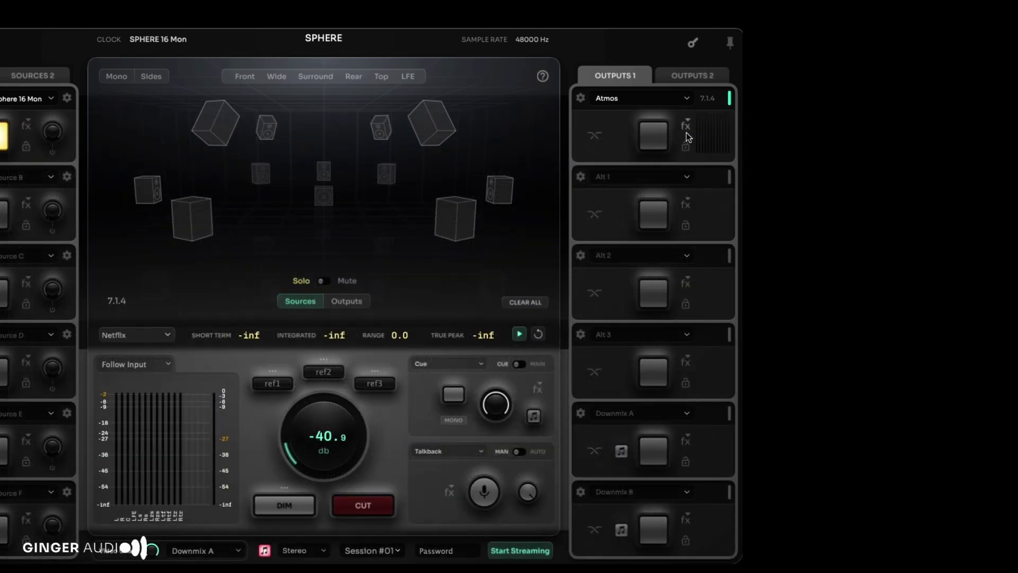
Insert the Sonarworks SoundID Reference plug-in on the Atmos output and close its window.
{"action": "left_click", "coordinate": [686, 132]}
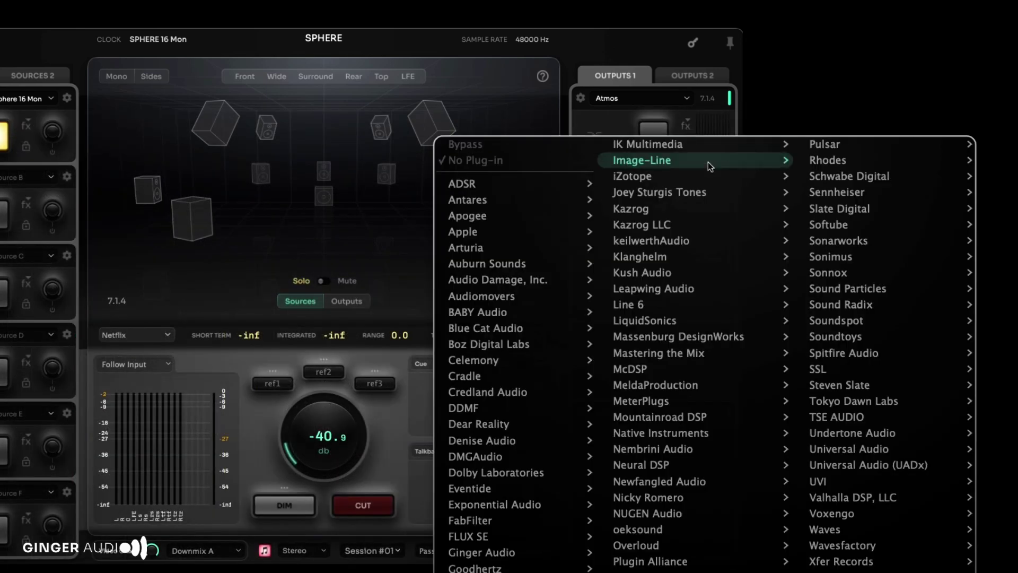
{"action": "mouse_move", "coordinate": [825, 239]}
{"action": "left_click", "coordinate": [740, 242]}
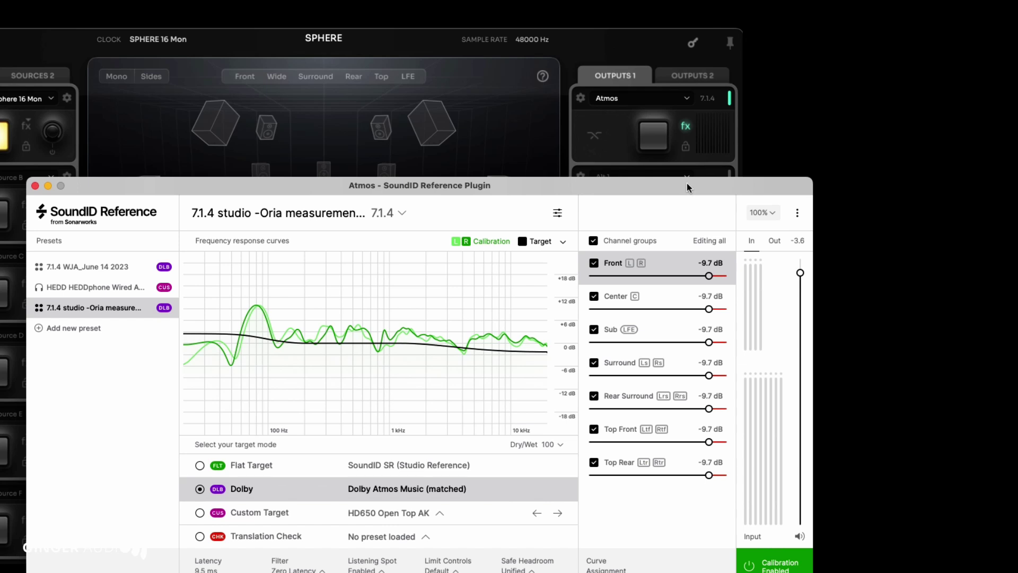
{"action": "left_click", "coordinate": [35, 186]}
Open the output's name for editing, keep it as Atmos, and set its colour tag to magenta.
{"action": "double_click", "coordinate": [595, 100]}
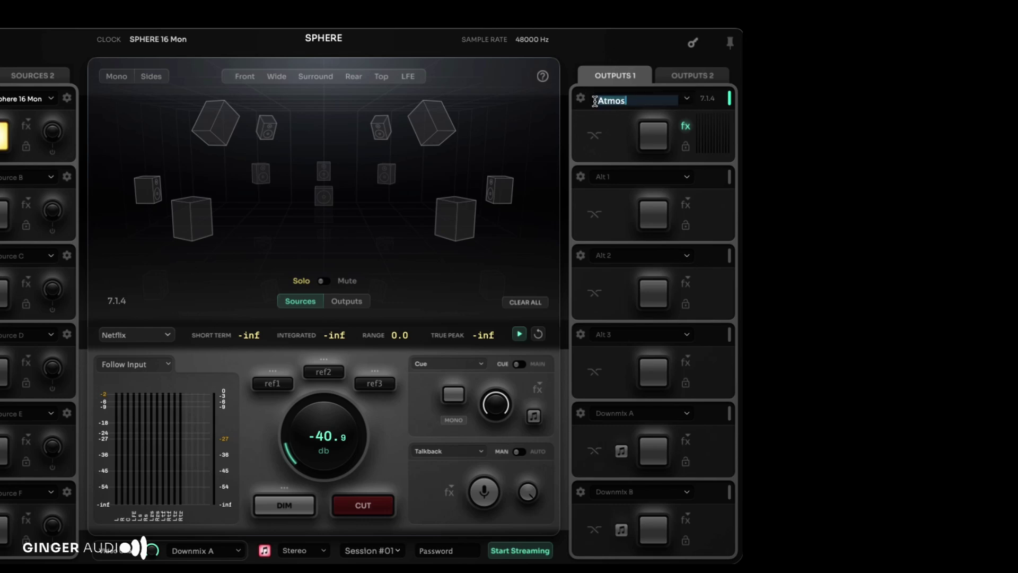
{"action": "left_click", "coordinate": [730, 98]}
{"action": "scroll", "coordinate": [730, 100], "scroll_direction": "down", "scroll_amount": 5}
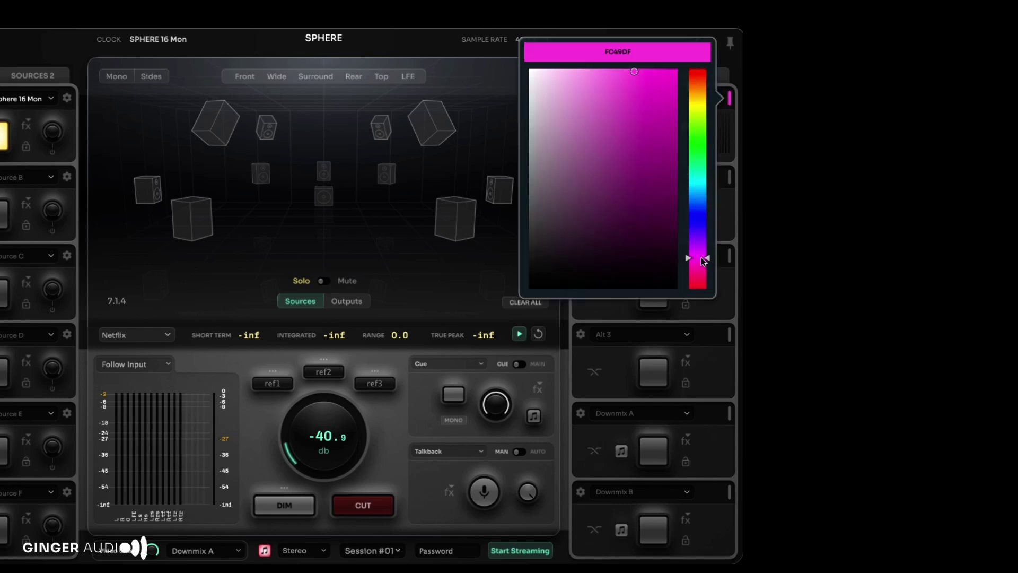
{"action": "left_click", "coordinate": [730, 99]}
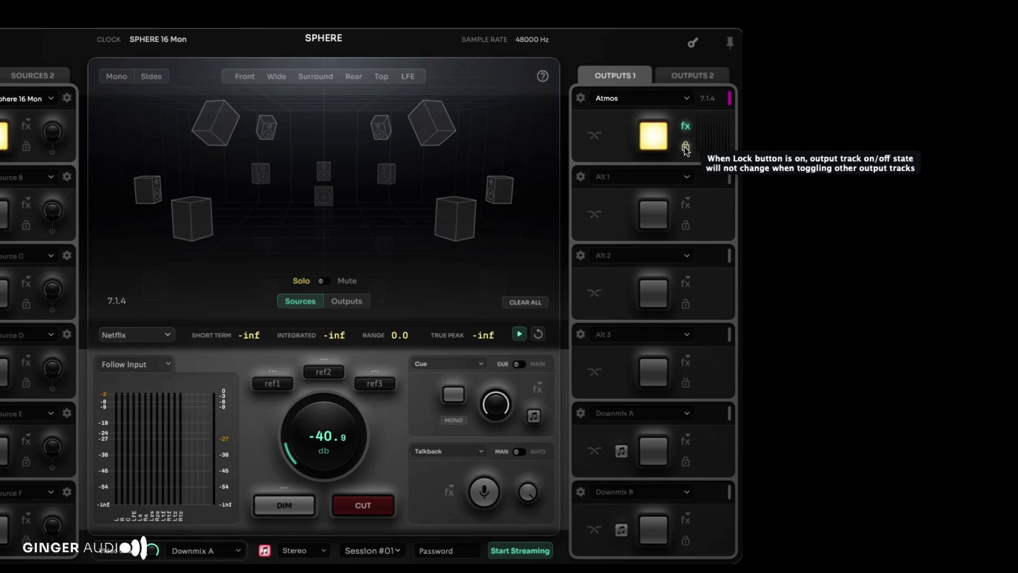
Activate the Atmos output and try switching the Alt 1 output on and off.
{"action": "left_click", "coordinate": [653, 214]}
{"action": "left_click", "coordinate": [653, 215]}
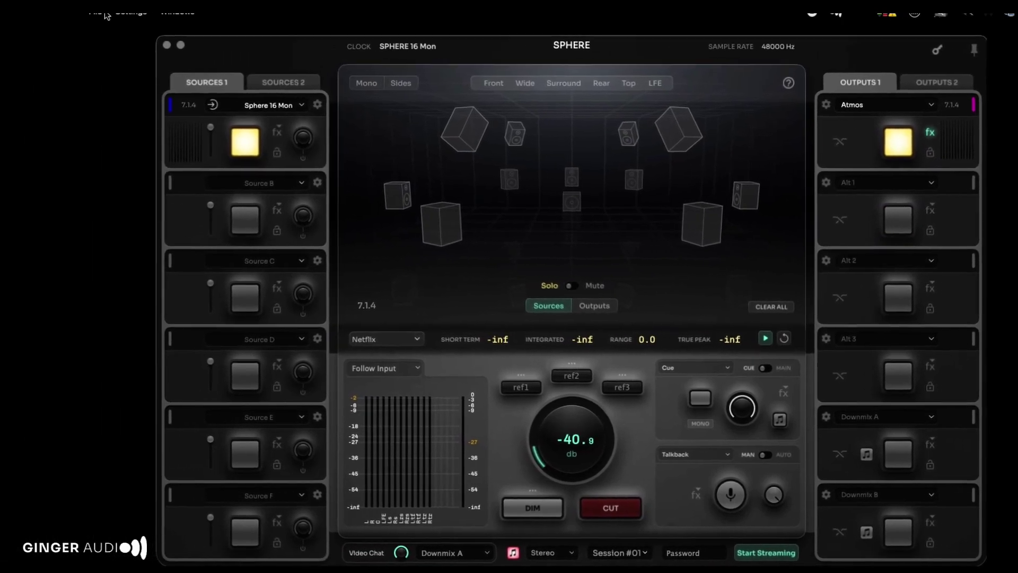
Save the configuration in the Documents folder as "Sphere Config 1".
{"action": "left_click", "coordinate": [153, 15]}
{"action": "left_click", "coordinate": [172, 89]}
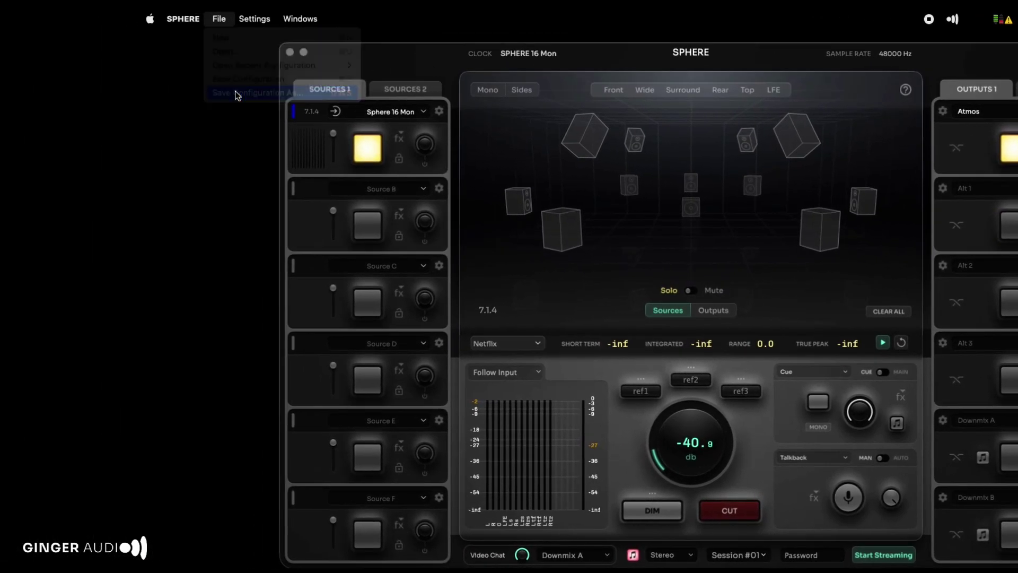
{"action": "type", "text": "Sphere "}
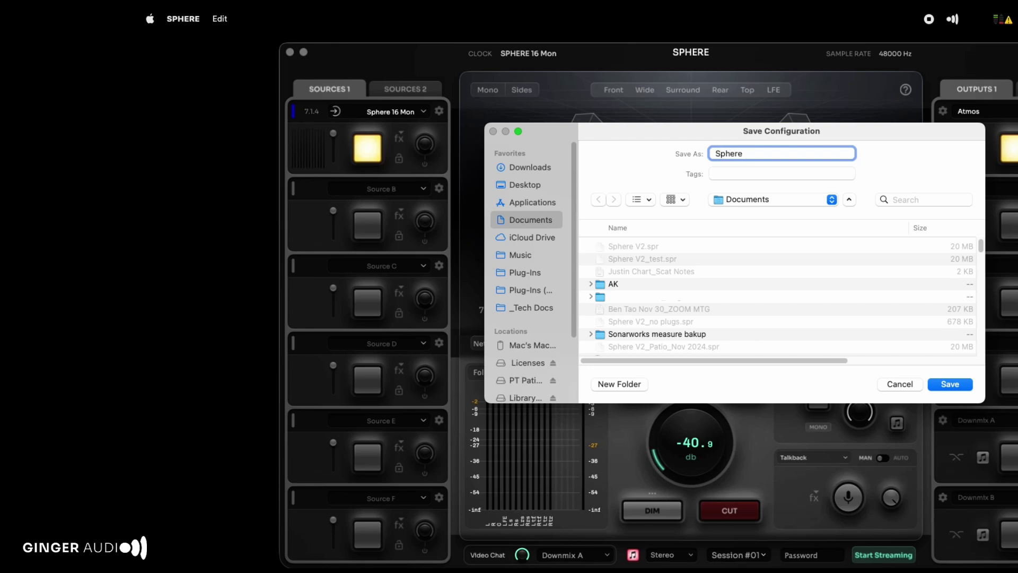
{"action": "type", "text": "Config 1"}
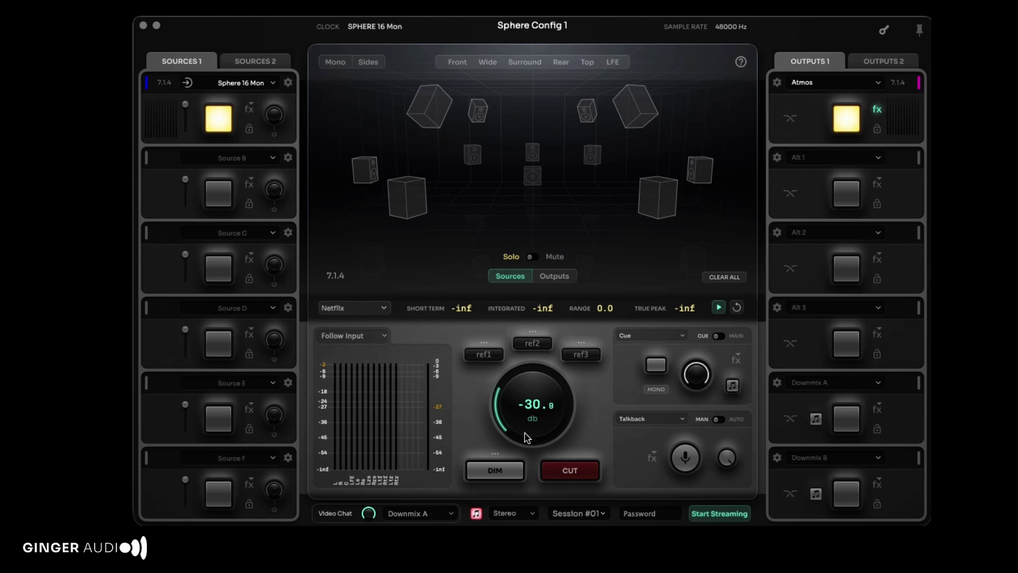
Set the master monitor level to -31.1 dB, switch to Audio MIDI Setup and open the speaker configuration of SPHERE 16 Mon.
{"action": "scroll", "coordinate": [526, 437], "scroll_direction": "down", "scroll_amount": 1}
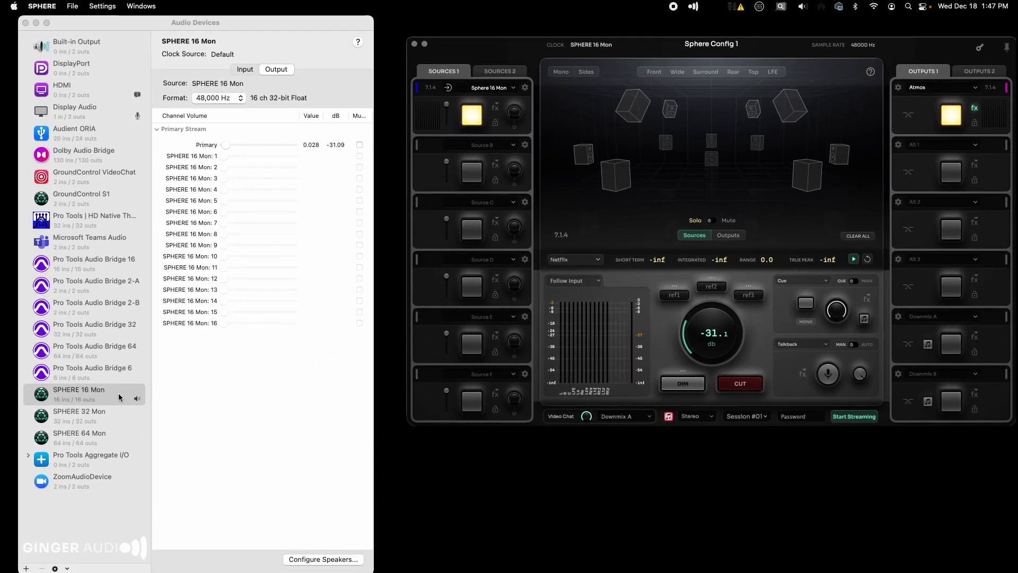
{"action": "left_click", "coordinate": [104, 393]}
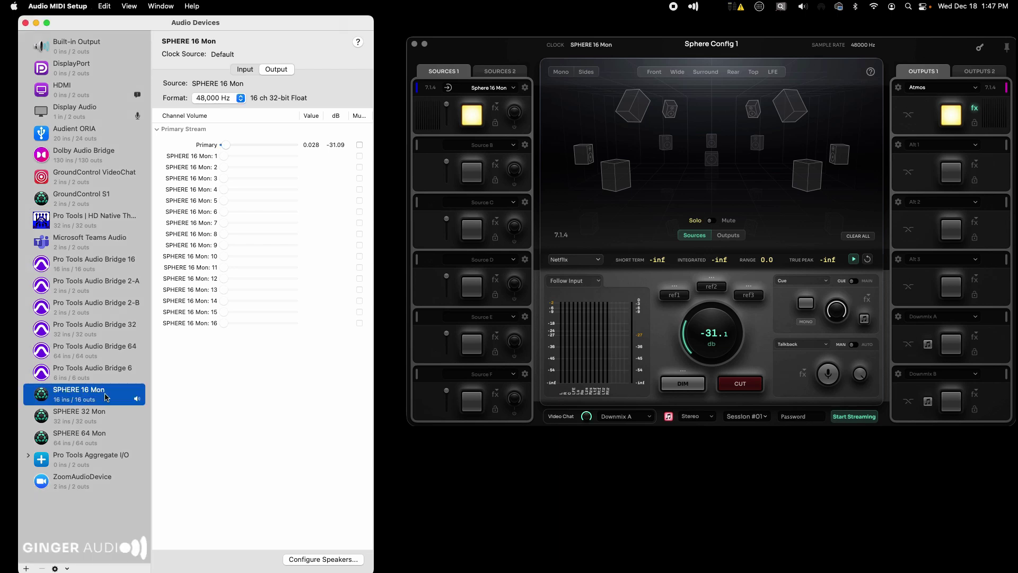
{"action": "left_click", "coordinate": [318, 559]}
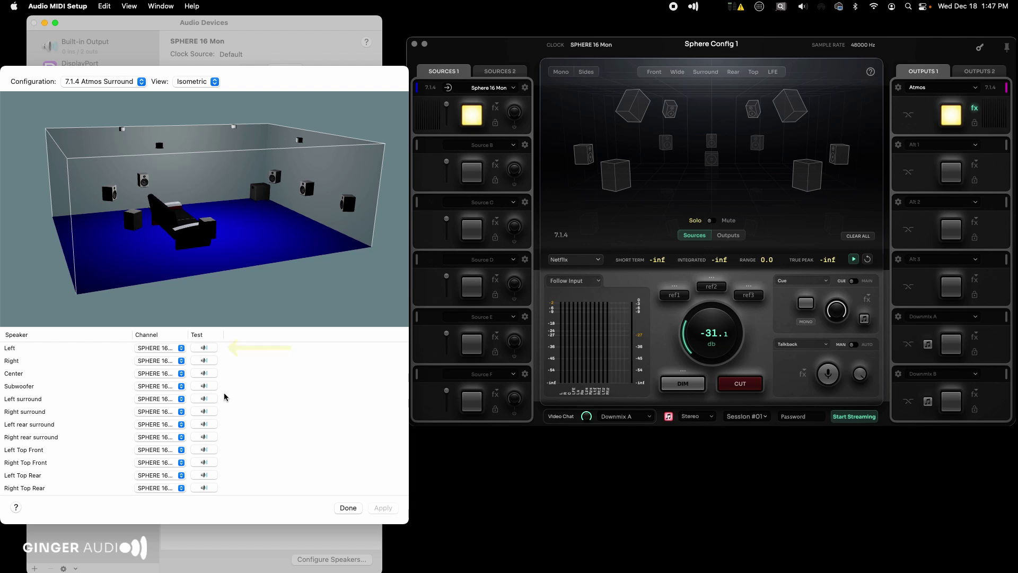
Test the Left speaker and set the master monitor level in SPHERE to -25.0 dB.
{"action": "left_click", "coordinate": [202, 348]}
{"action": "left_click_drag", "start_coordinate": [701, 340], "coordinate": [701, 327]}
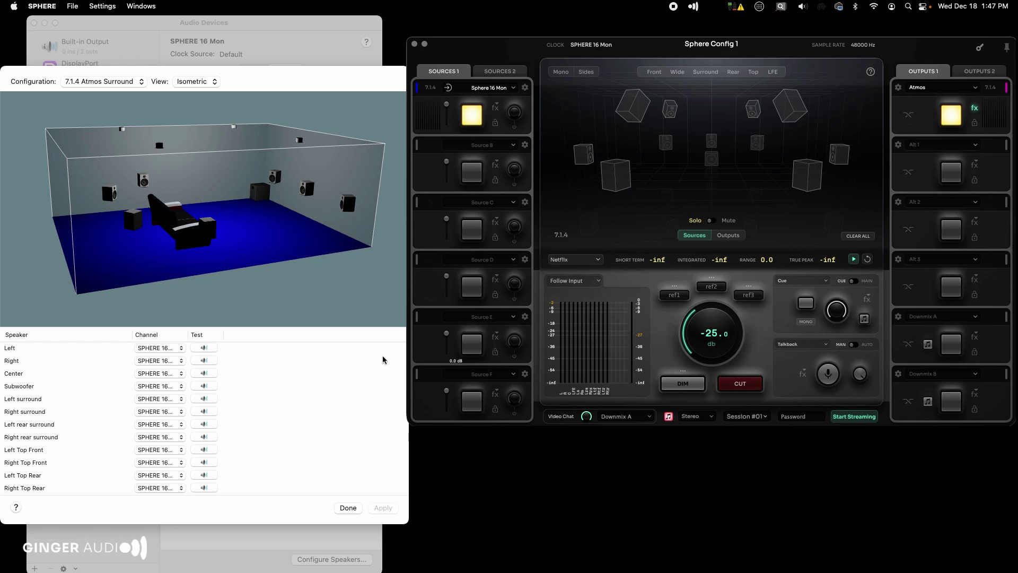
{"action": "left_click", "coordinate": [210, 348]}
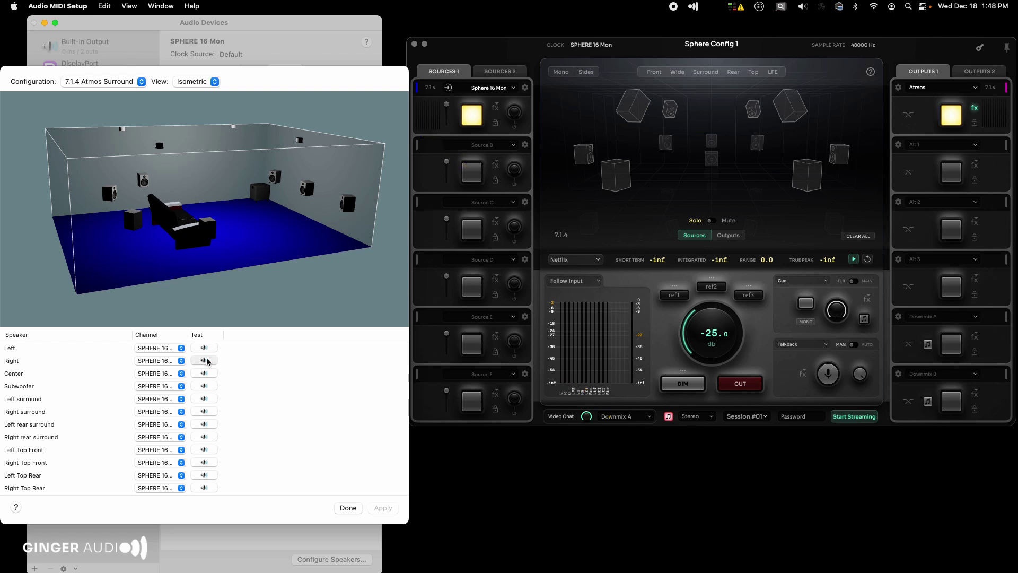
Play the test tones of the remaining 7.1.4 speakers in order, from Right through Right Top Rear.
{"action": "left_click", "coordinate": [206, 361]}
{"action": "left_click", "coordinate": [204, 374]}
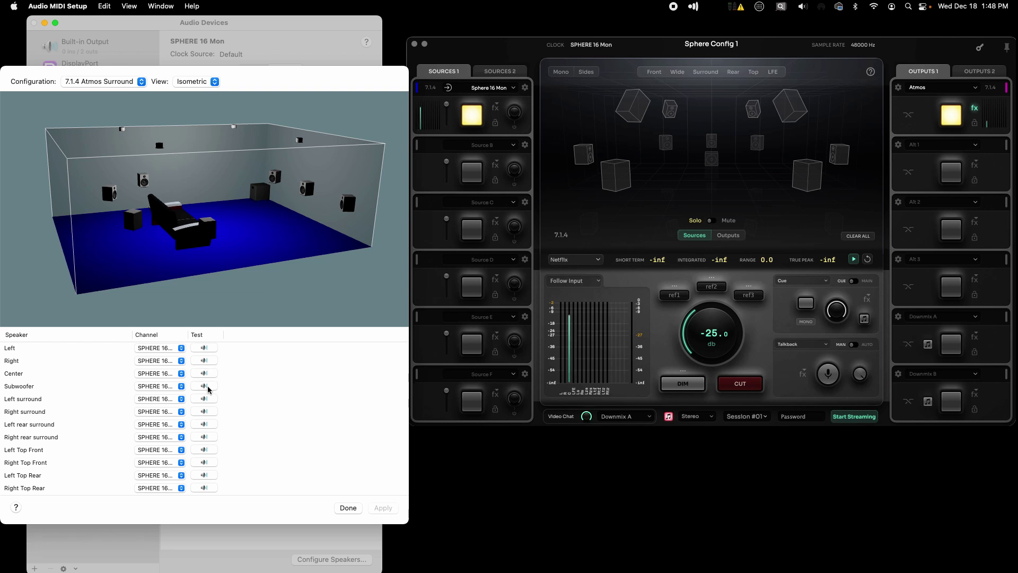
{"action": "left_click", "coordinate": [204, 386]}
{"action": "left_click", "coordinate": [206, 399]}
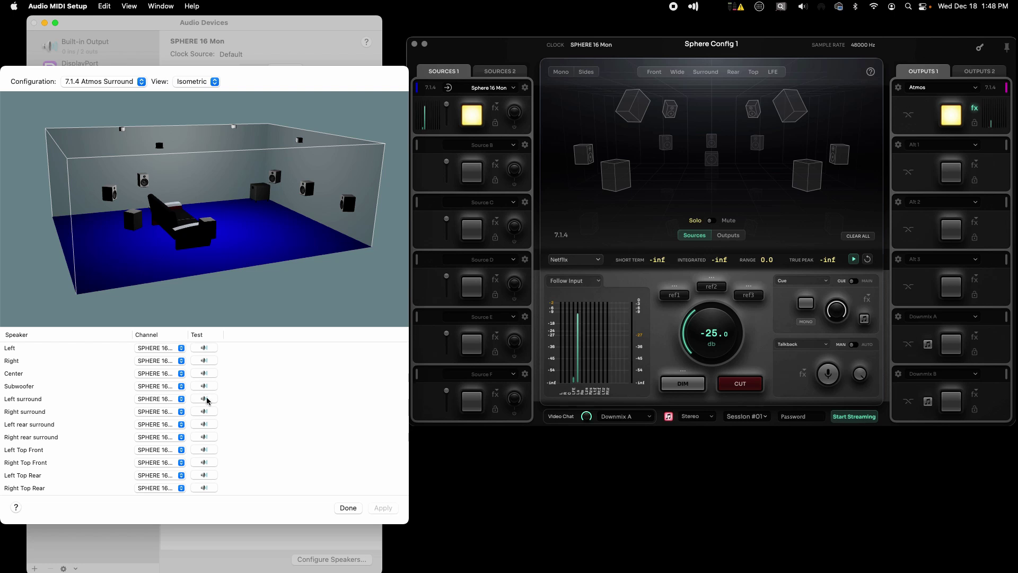
{"action": "left_click", "coordinate": [204, 412]}
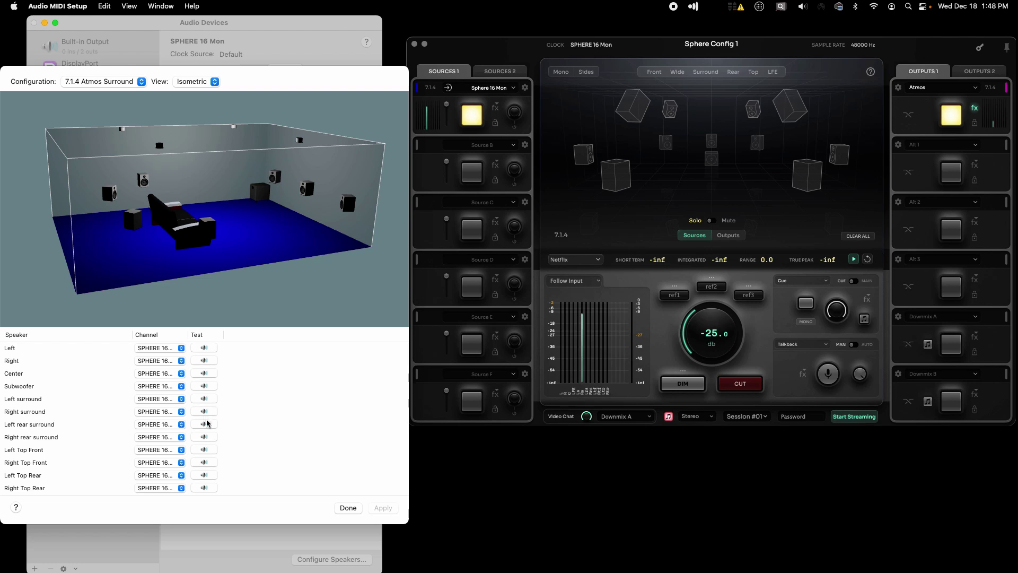
{"action": "left_click", "coordinate": [207, 423]}
{"action": "left_click", "coordinate": [208, 437]}
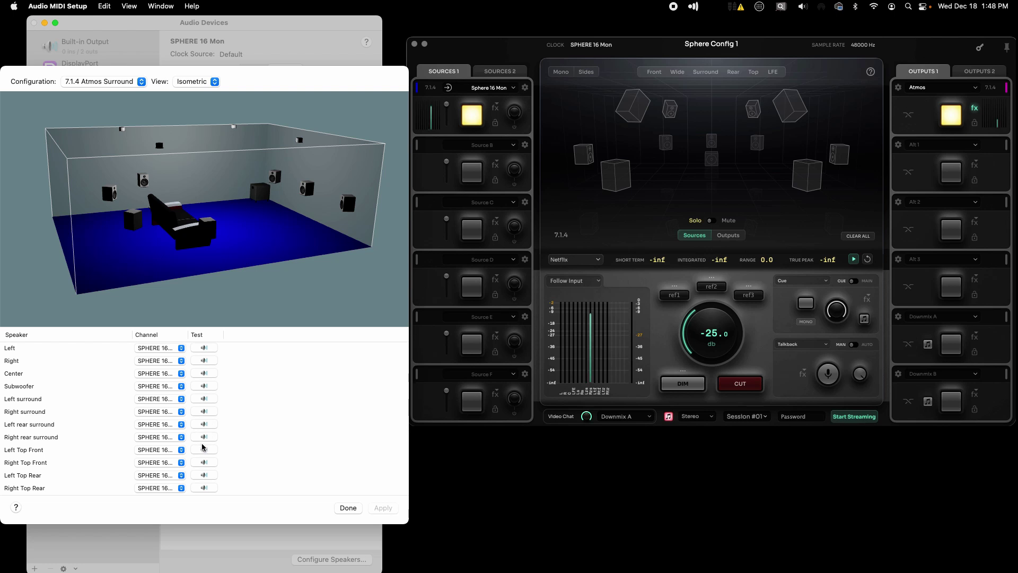
{"action": "left_click", "coordinate": [204, 450]}
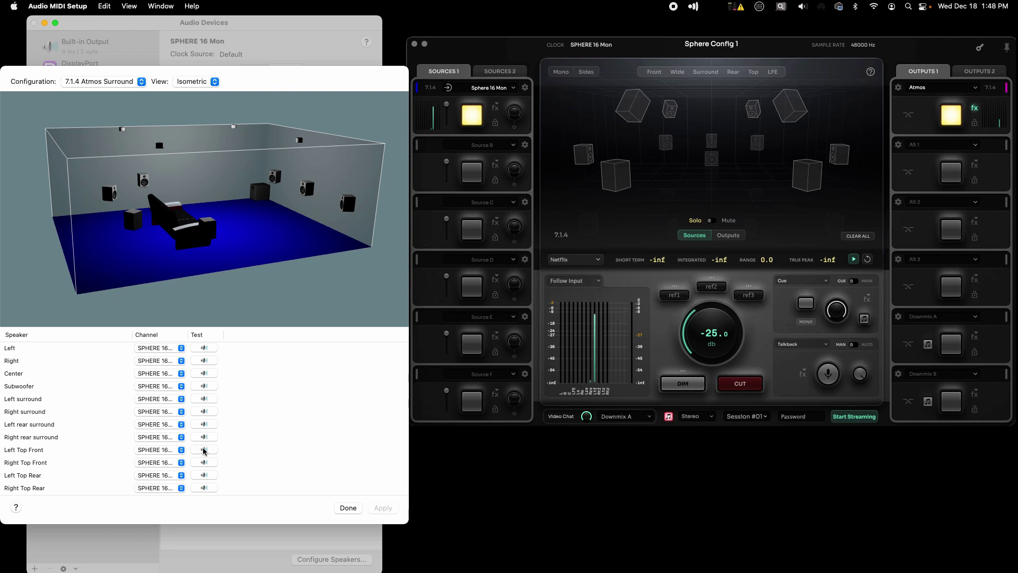
{"action": "left_click", "coordinate": [204, 463]}
{"action": "left_click", "coordinate": [204, 476]}
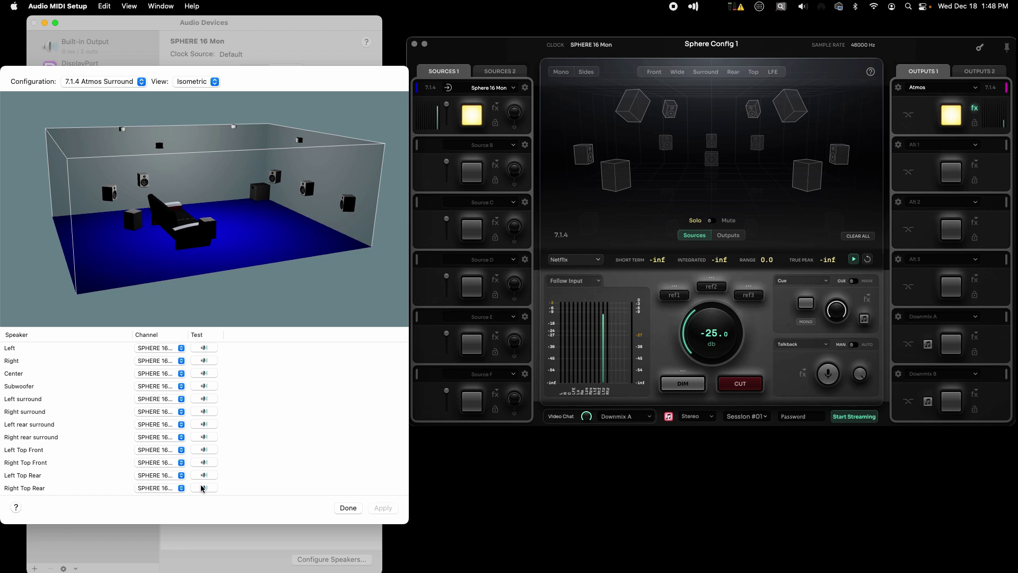
{"action": "left_click", "coordinate": [202, 489]}
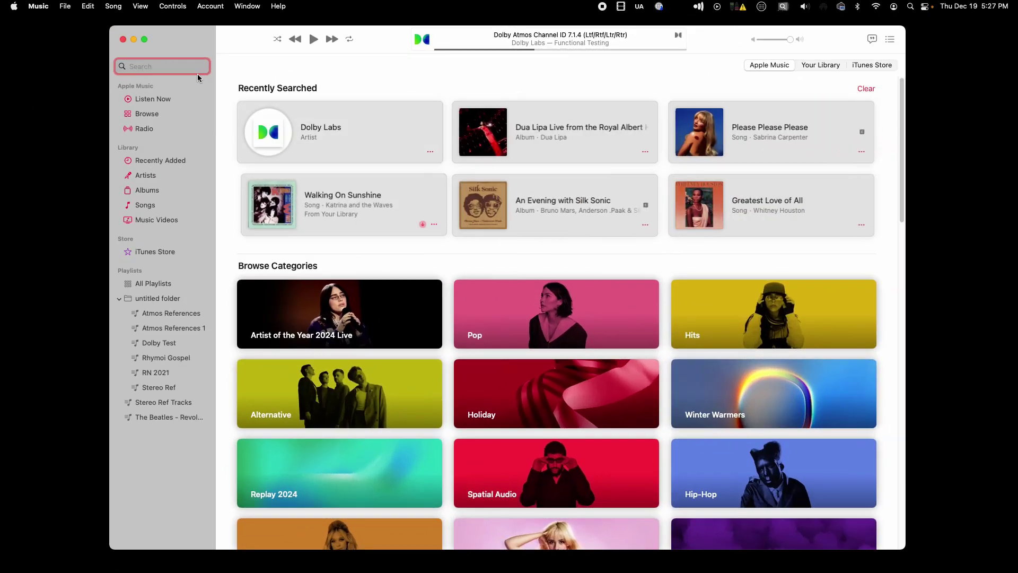
Check in the Mac's sound output device list that SPHERE 16 Mon is selected.
{"action": "left_click", "coordinate": [925, 7]}
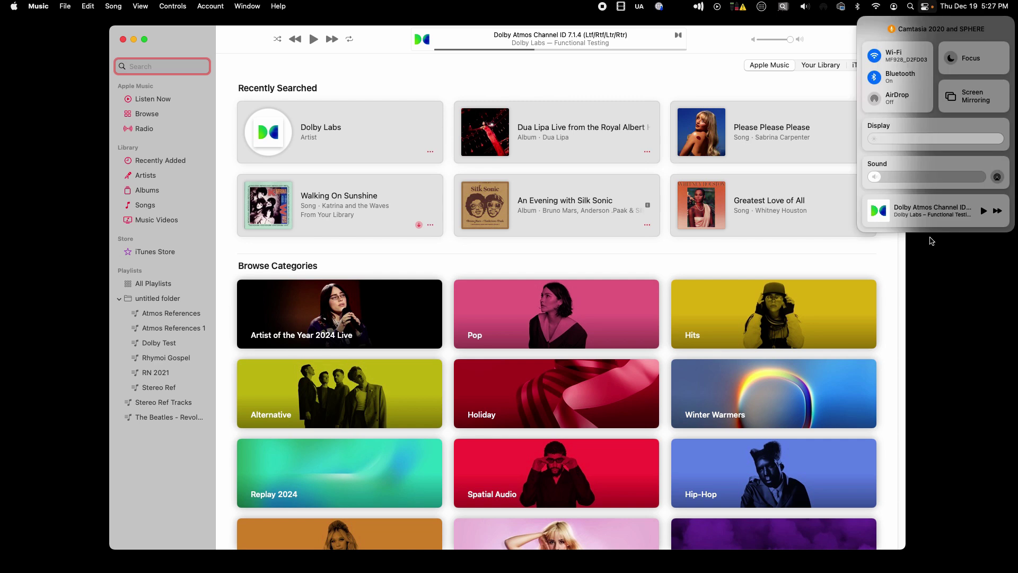
{"action": "left_click", "coordinate": [997, 176]}
{"action": "scroll", "coordinate": [892, 292], "scroll_direction": "down", "scroll_amount": 2}
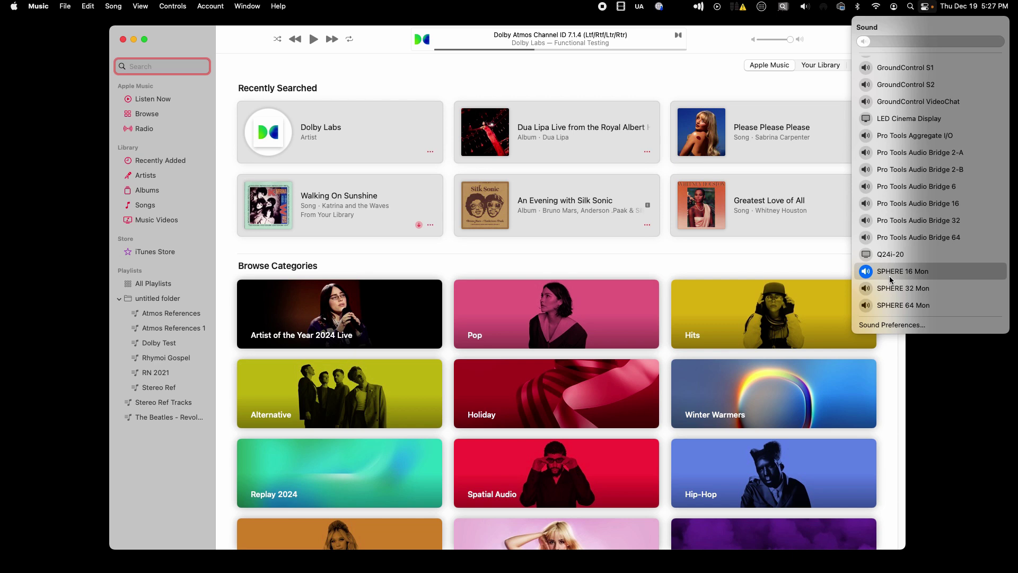
Set Dolby Atmos to Automatic in Music's playback preferences, keeping lossless audio on, and accept the settings.
{"action": "left_click", "coordinate": [38, 7]}
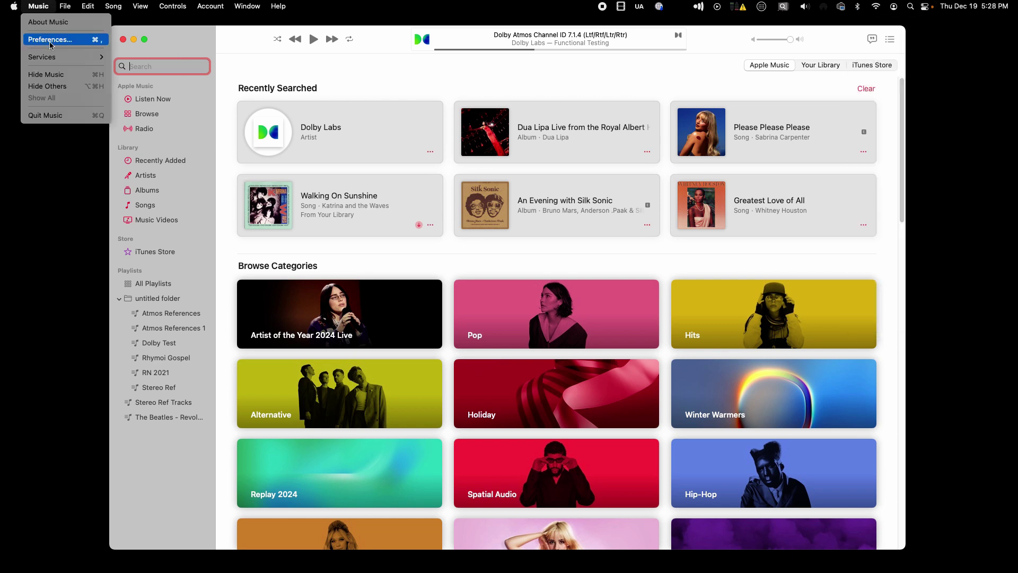
{"action": "left_click", "coordinate": [51, 40]}
{"action": "left_click", "coordinate": [514, 401]}
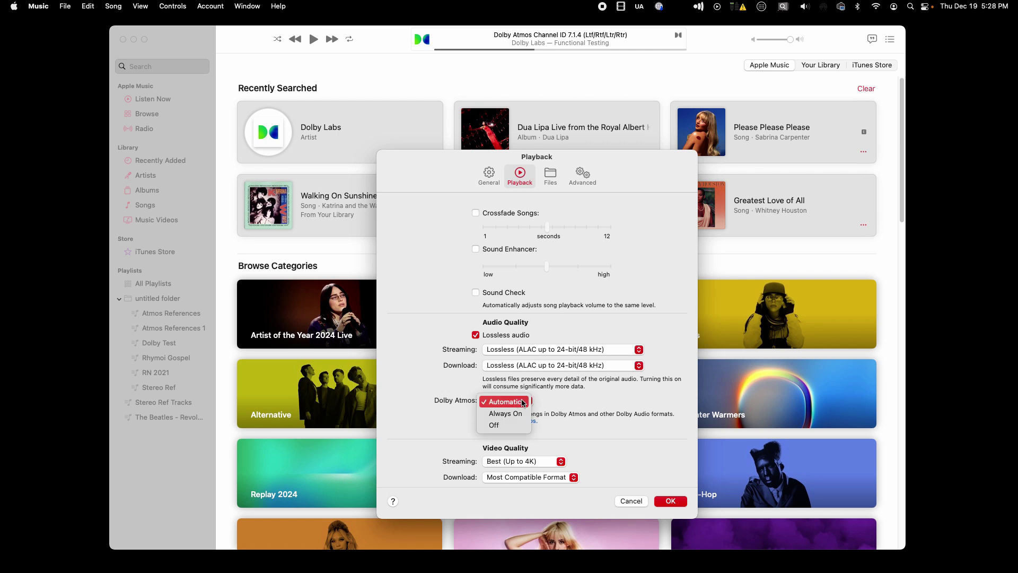
{"action": "left_click", "coordinate": [545, 405]}
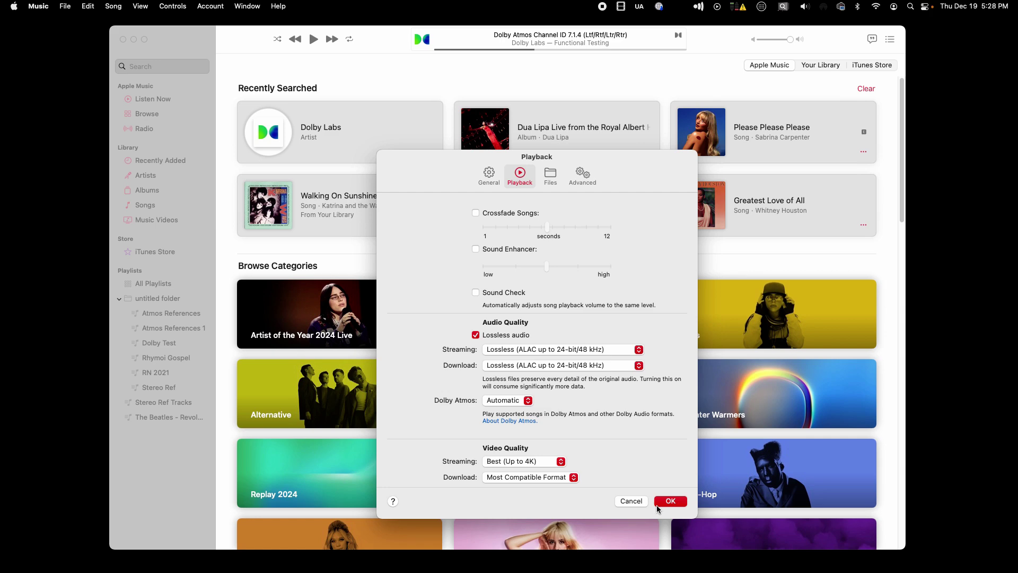
{"action": "left_click", "coordinate": [670, 501]}
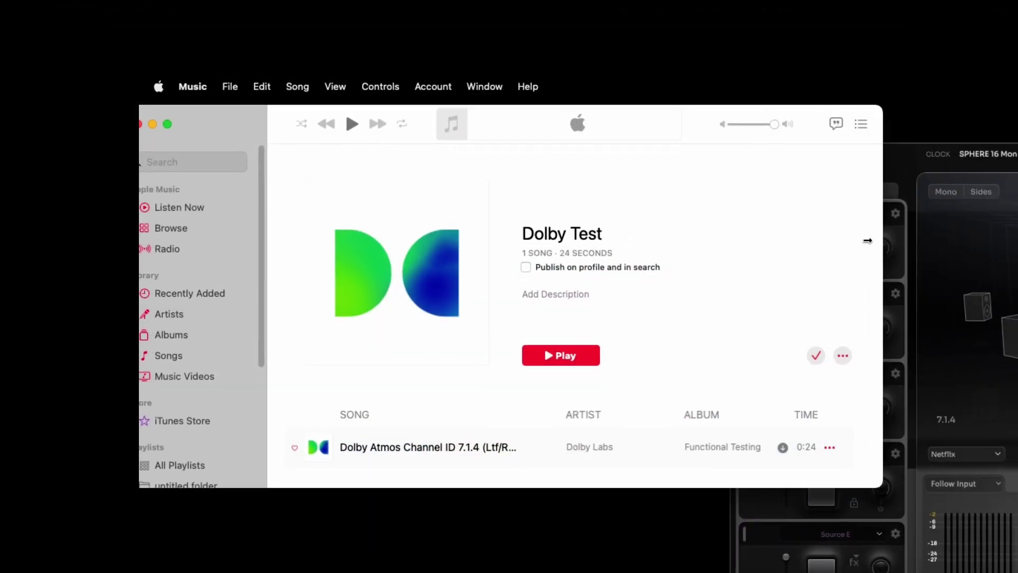
Bring SPHERE into view beside Music and play the Dolby Atmos Channel ID 7.1.4 track from the Dolby Test playlist.
{"action": "left_click", "coordinate": [771, 210]}
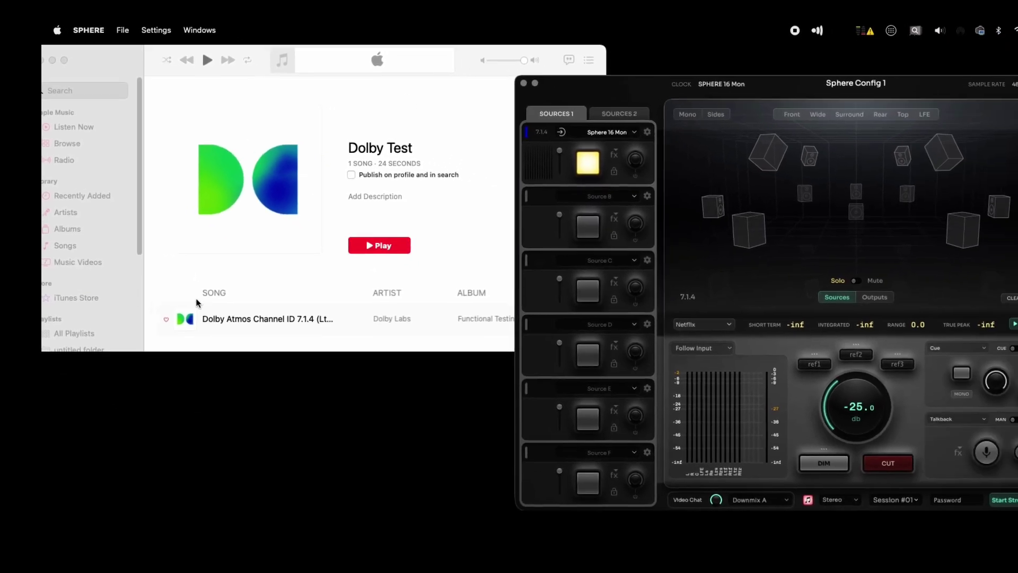
{"action": "left_click", "coordinate": [177, 316]}
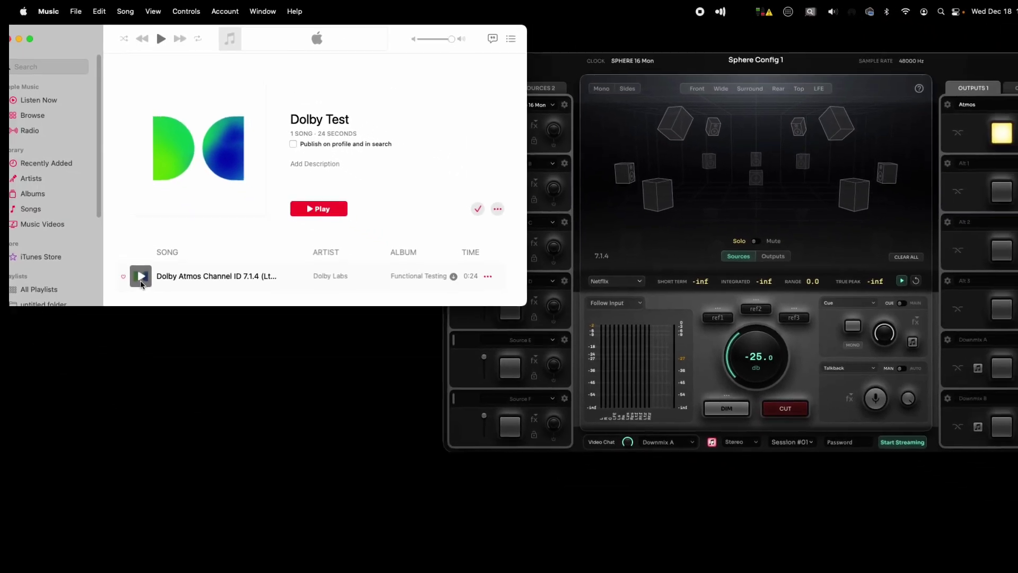
{"action": "left_click", "coordinate": [129, 265]}
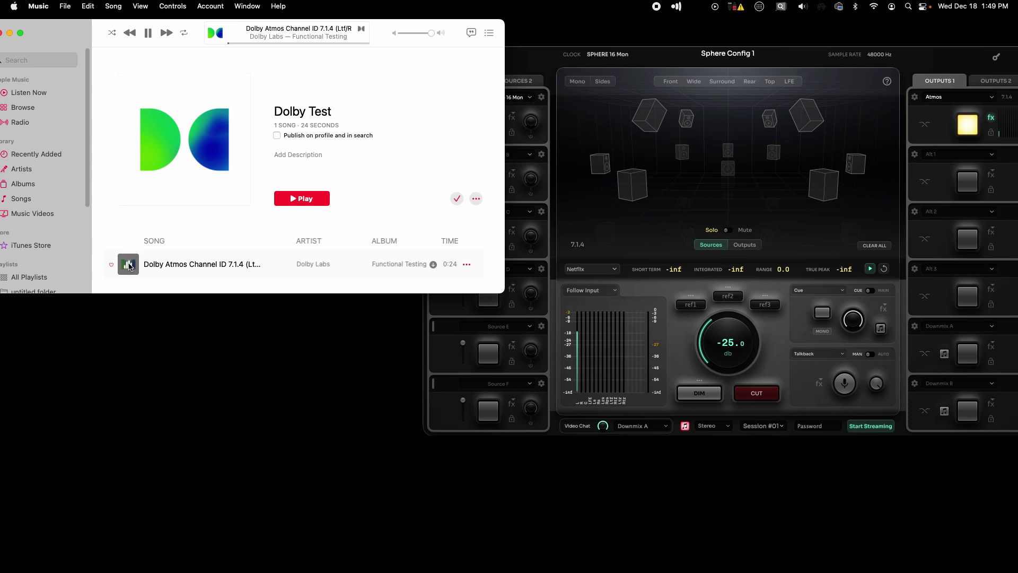